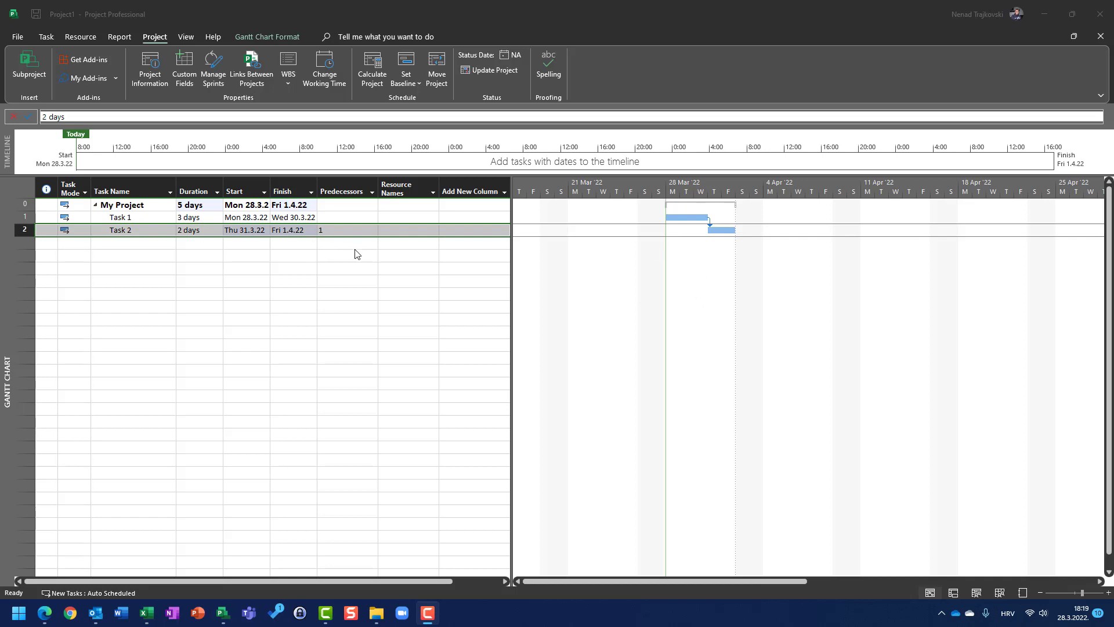
Give Task 2 a Start No Earlier Than constraint dated Mon 4.4.2022.
double_click(114, 232)
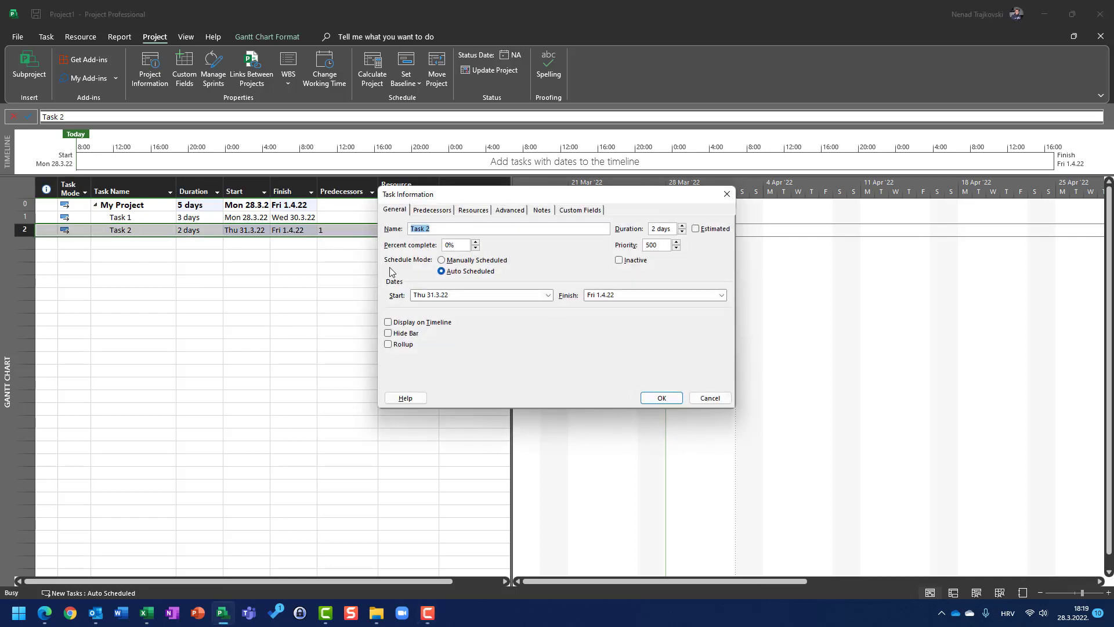
click(509, 212)
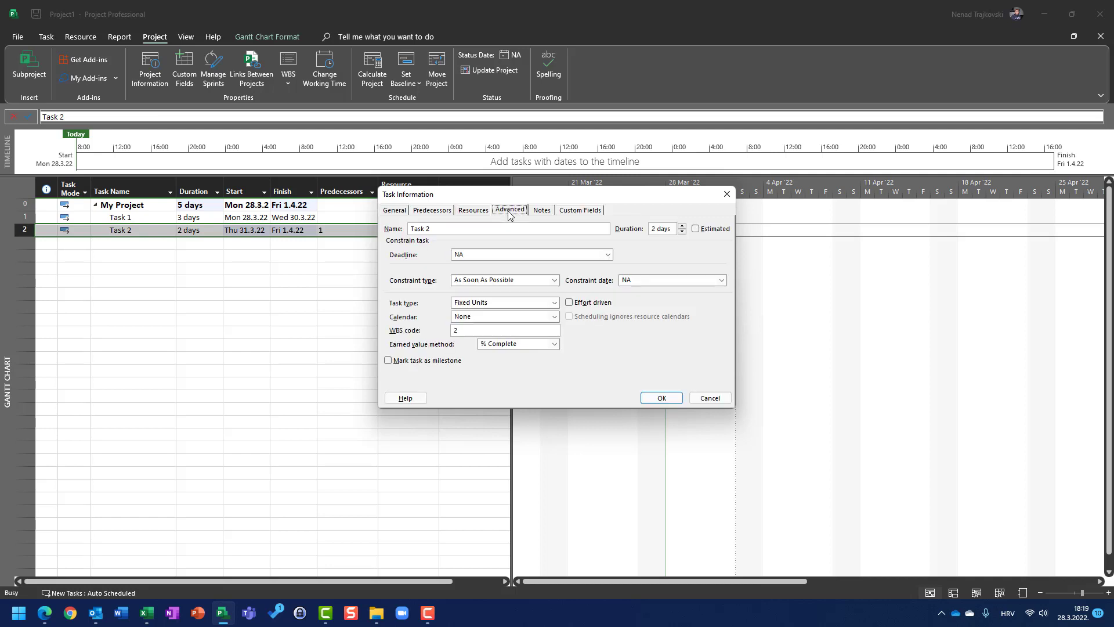
click(490, 284)
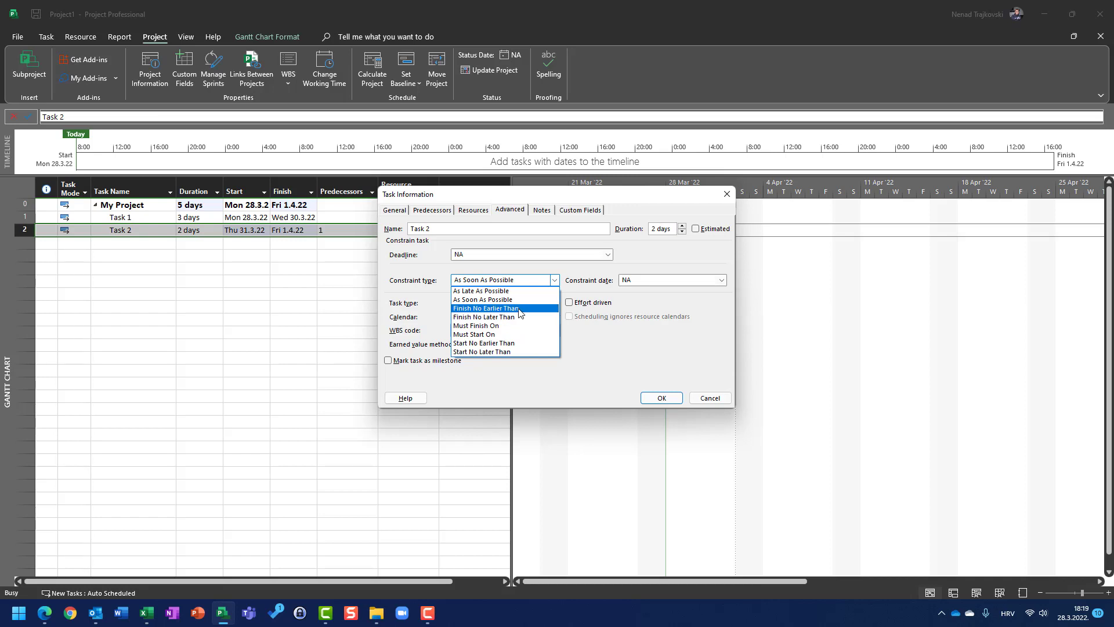
click(504, 347)
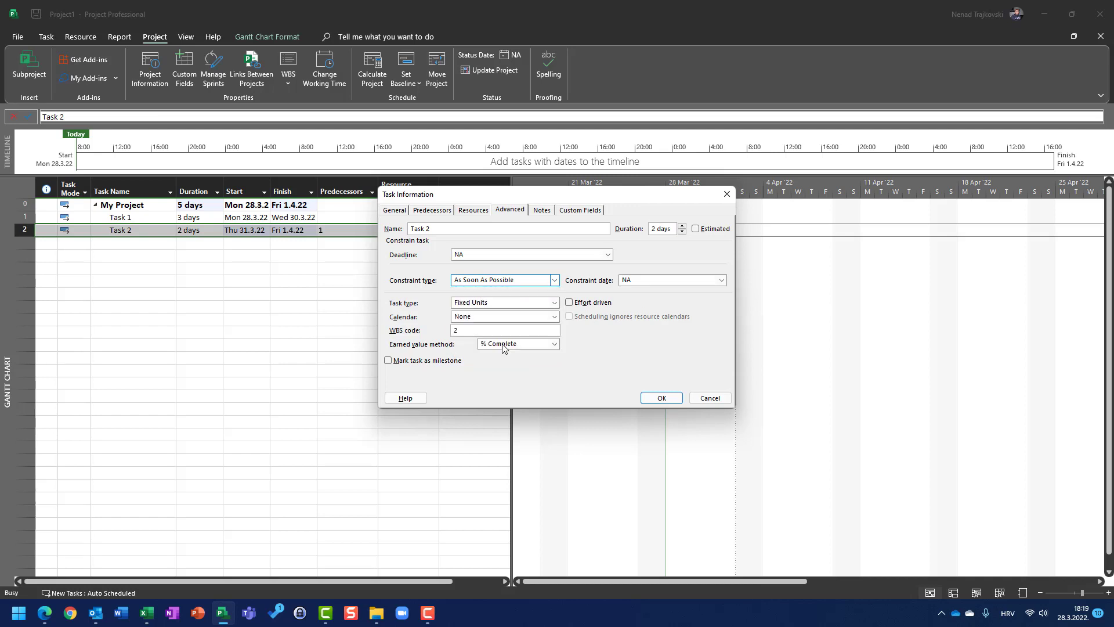
drag(515, 199, 383, 261)
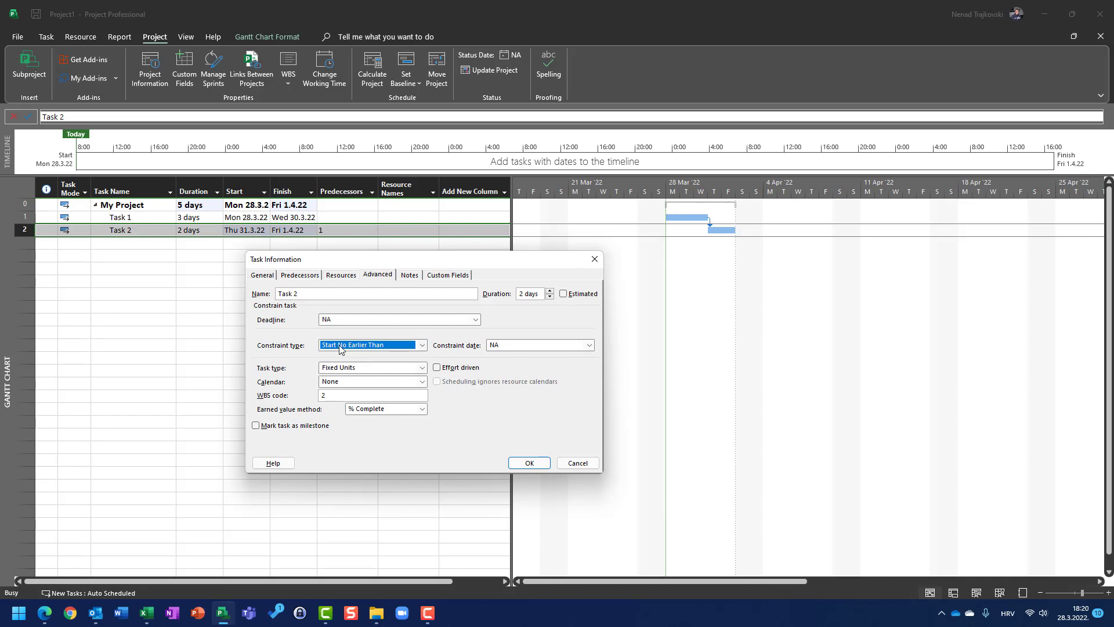
click(589, 345)
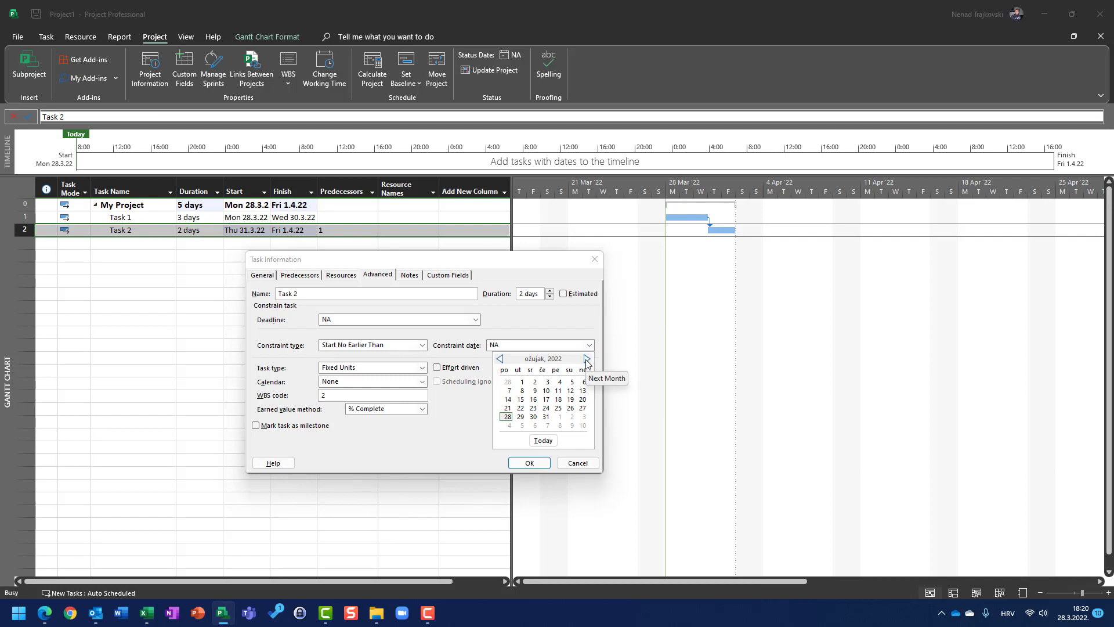
click(587, 359)
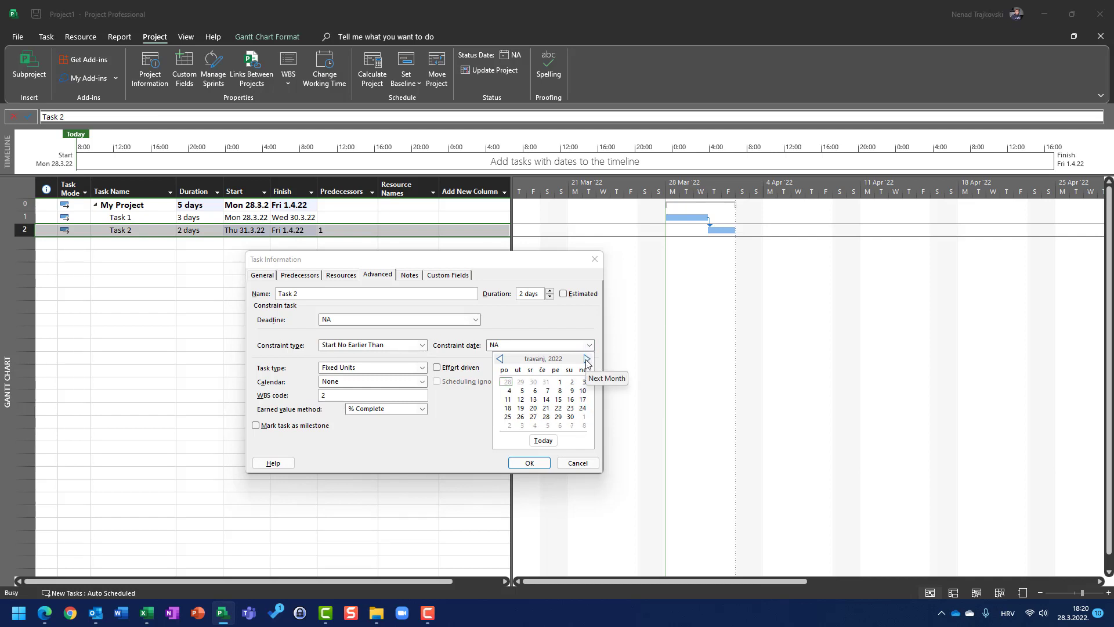
click(509, 392)
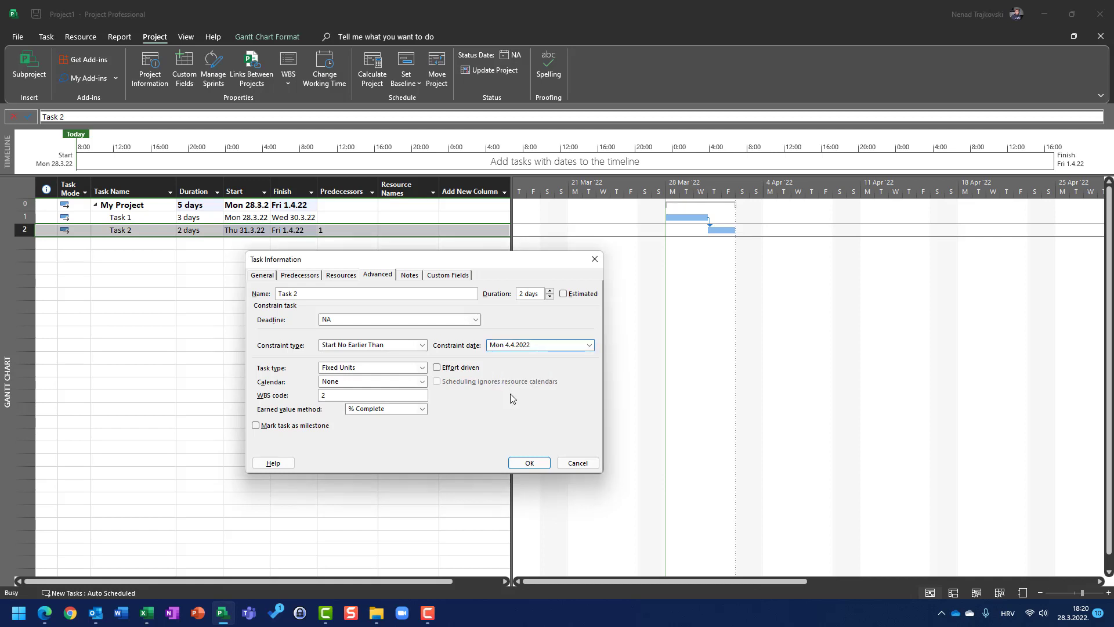
click(526, 466)
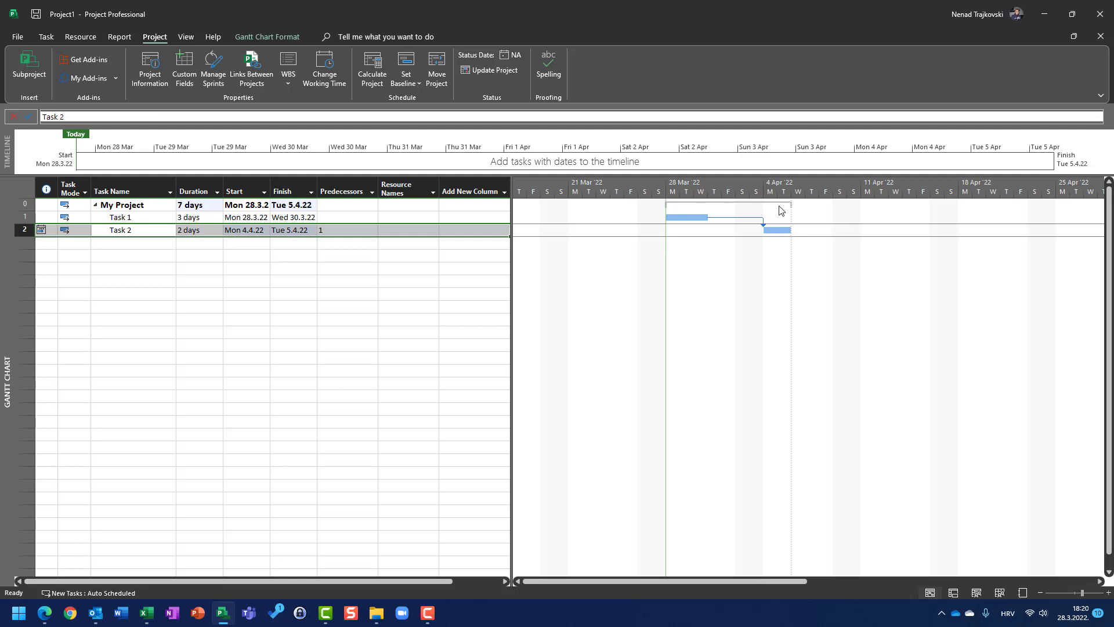
Set Task 1's duration to 1 day to test Task 2's start constraint.
click(197, 219)
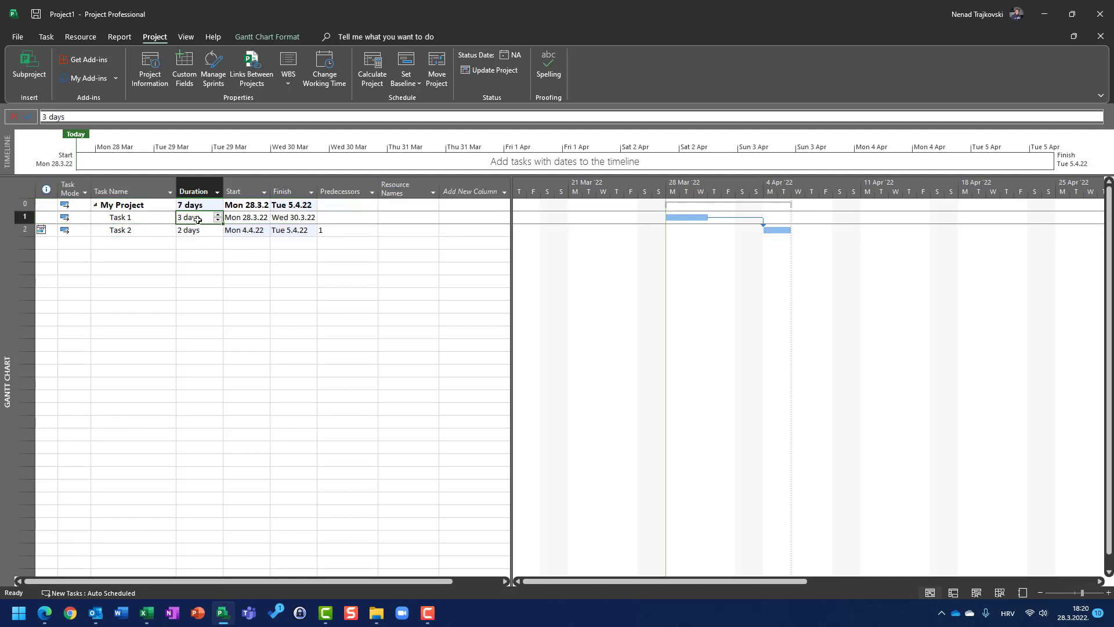
text(1)
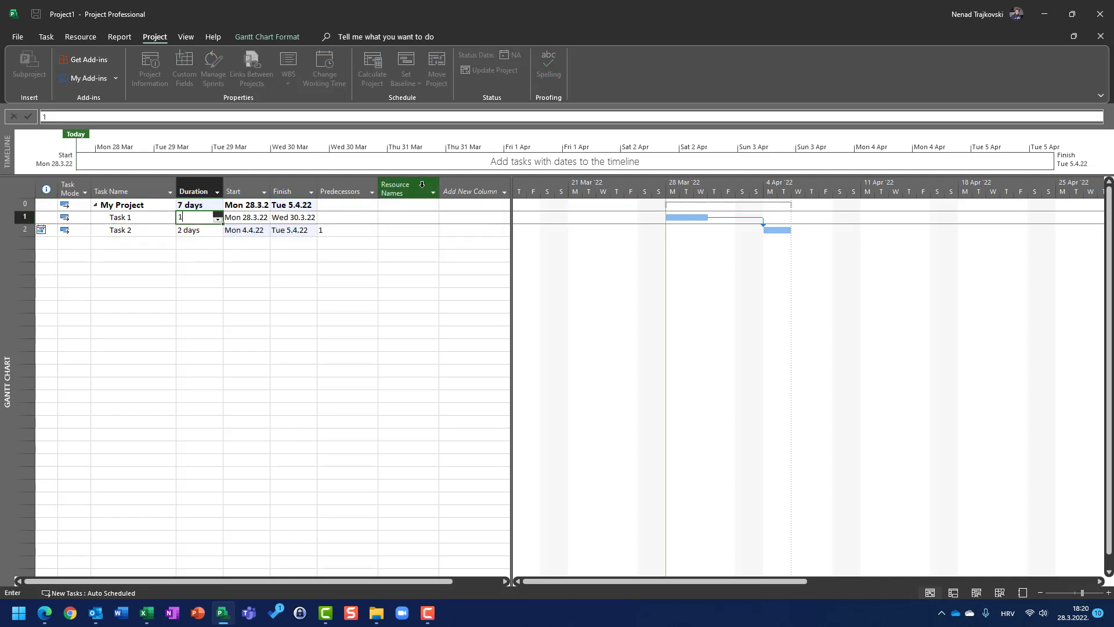
key(Return)
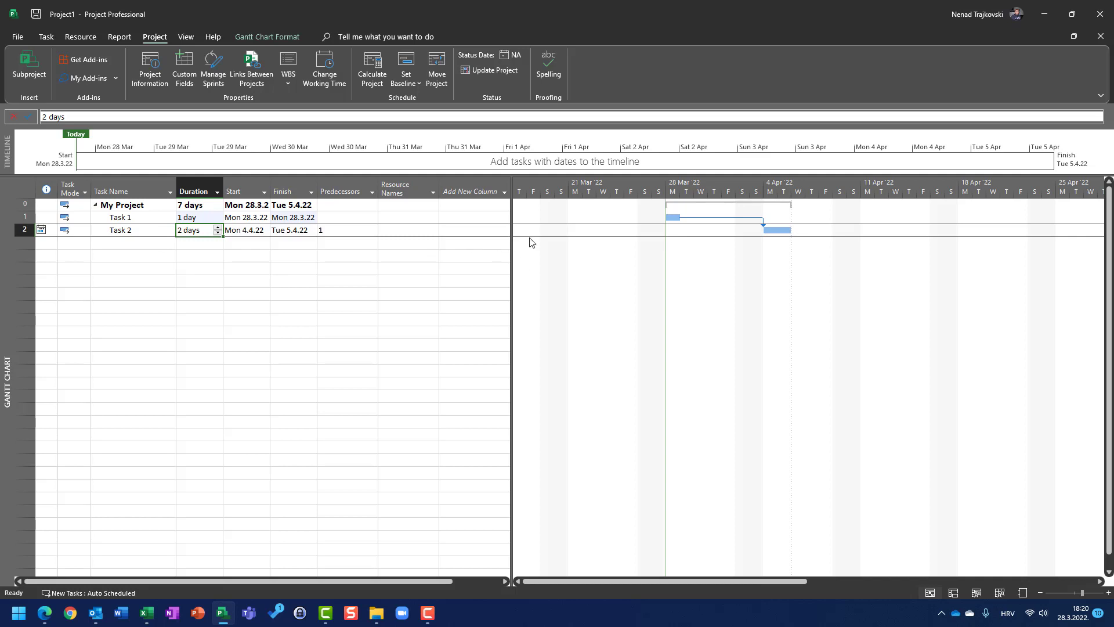
mouse_move(46, 232)
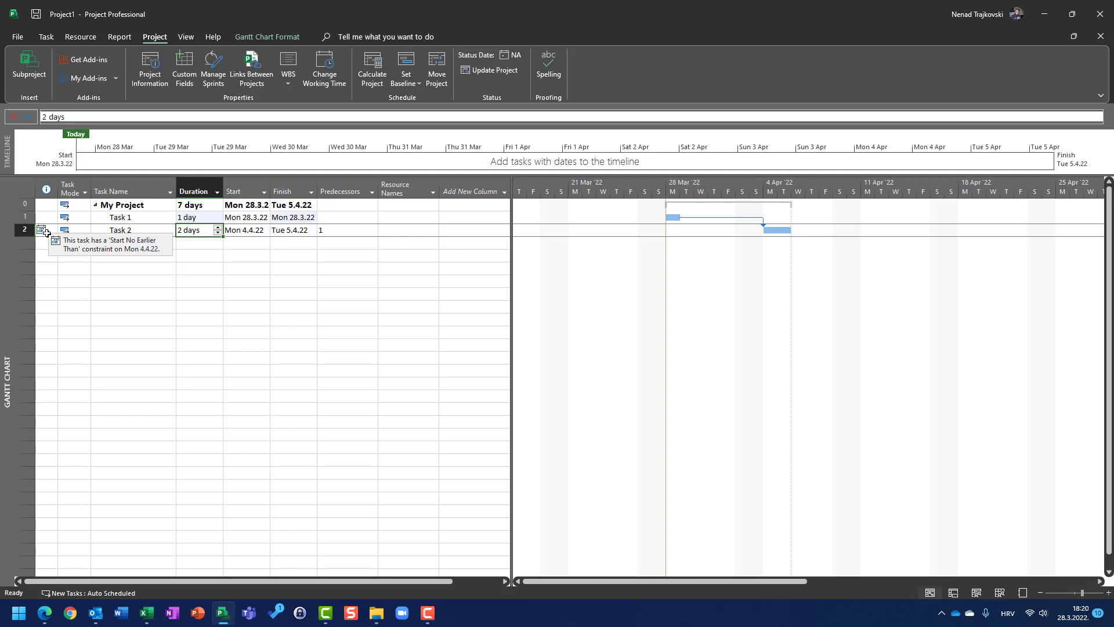
Change Task 1's duration to 4 days and then to 5 days.
click(209, 217)
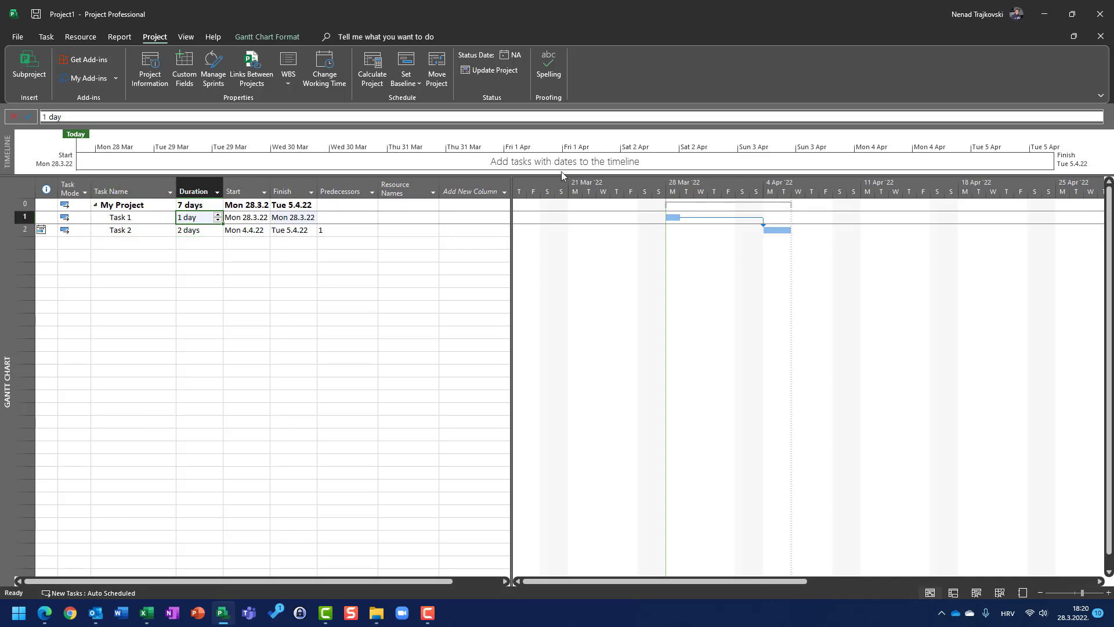
text(4)
key(Return)
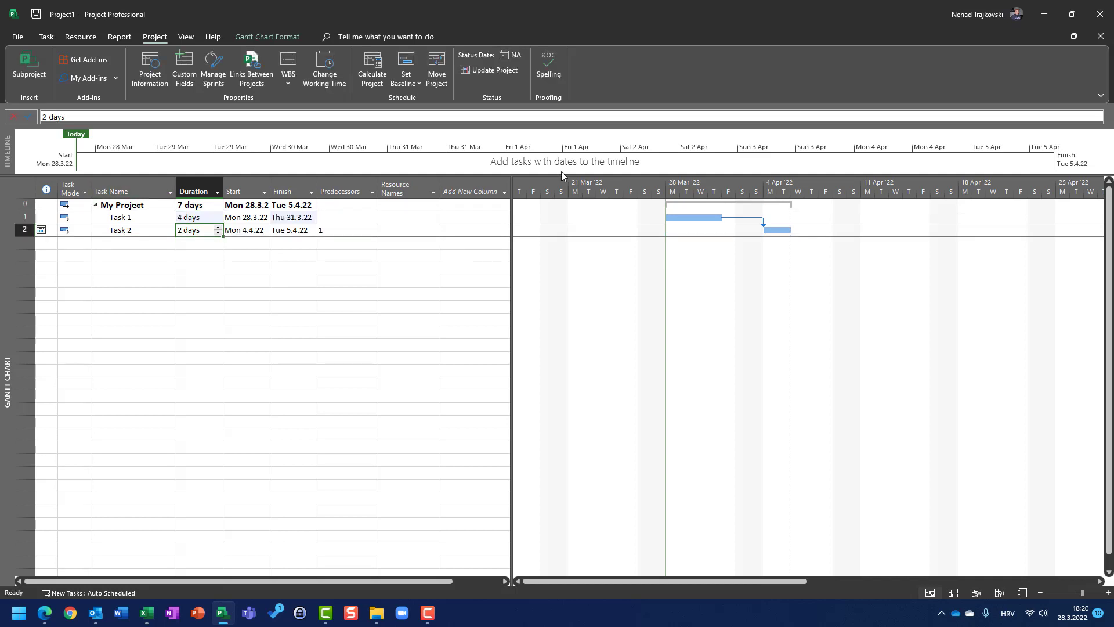
key(Up)
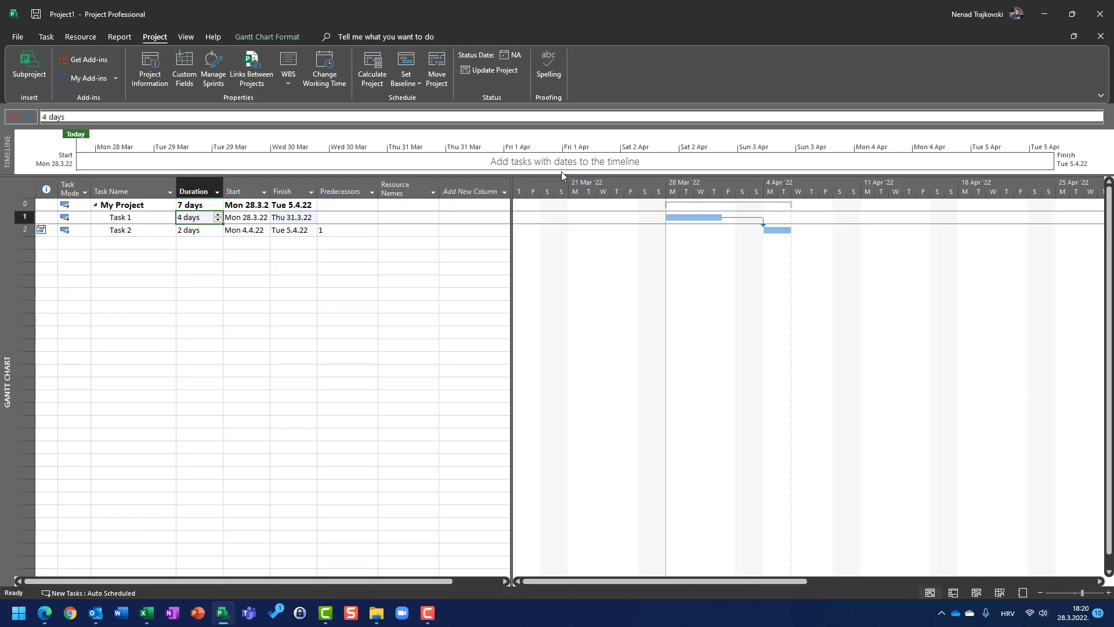
text(5)
key(Return)
Extend Task 1's duration to 8 days so it runs past Task 2's constraint date.
key(Up)
text(8)
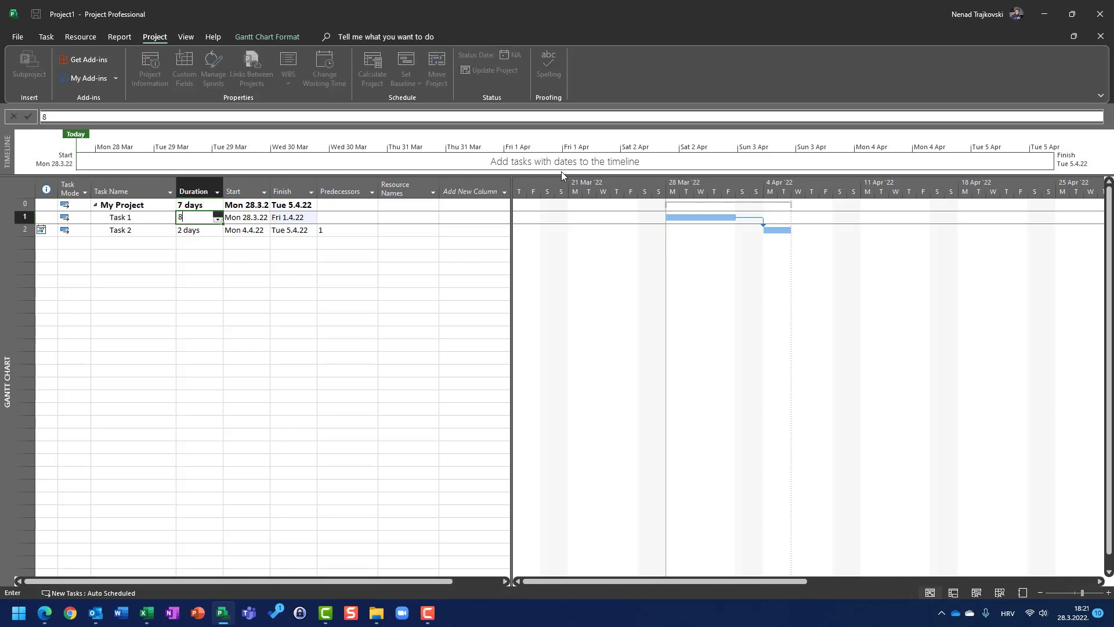
key(Return)
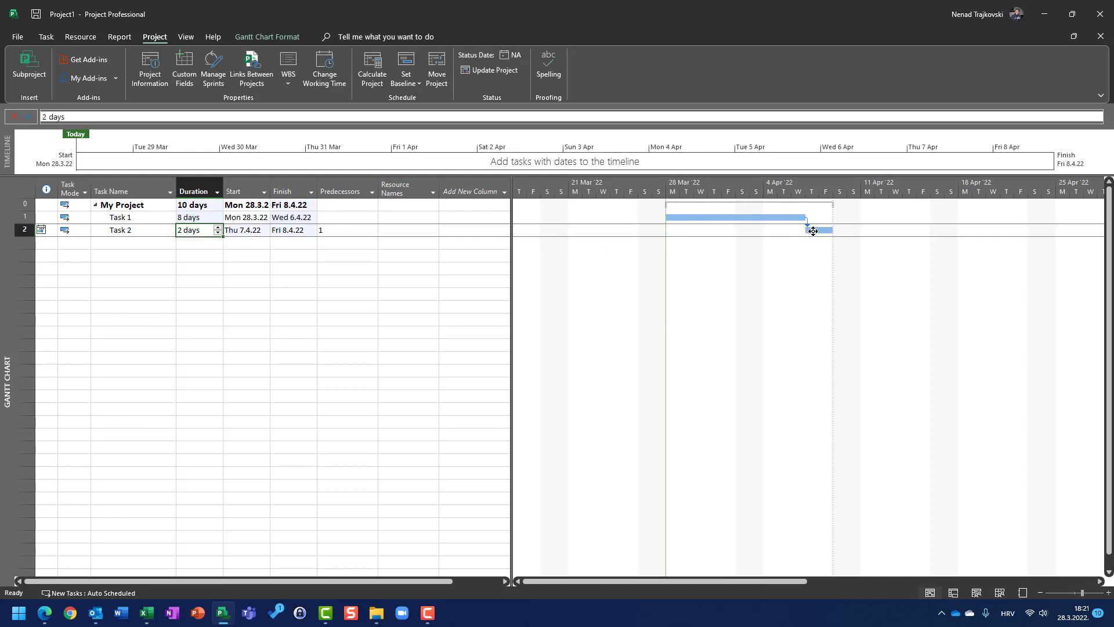
mouse_move(815, 231)
Shorten Task 1's duration to 3 days.
click(203, 218)
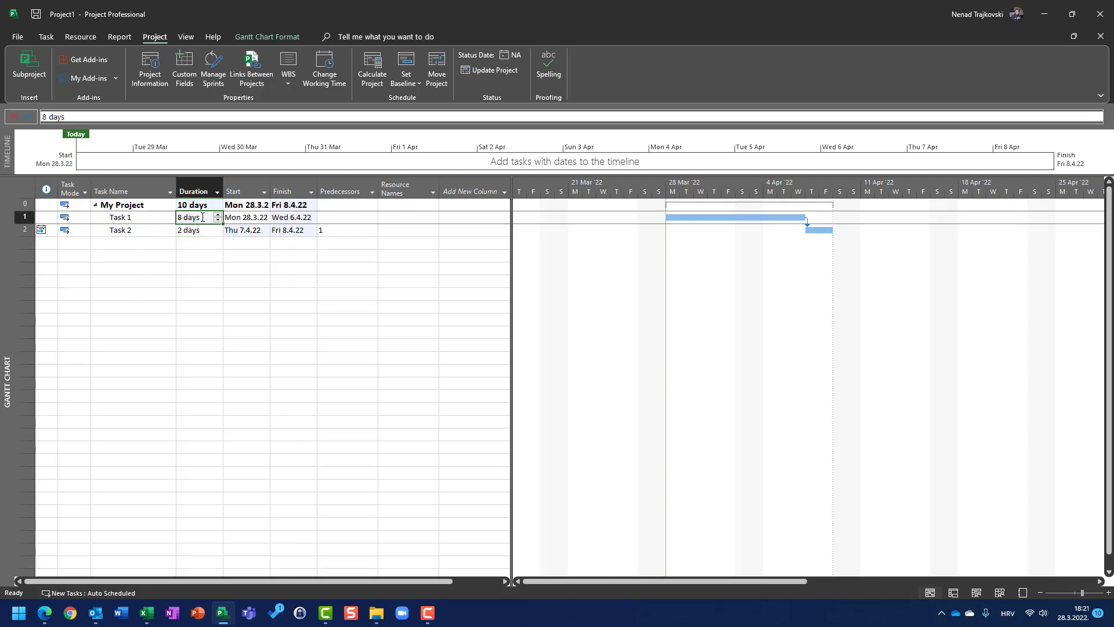
text(3)
key(Return)
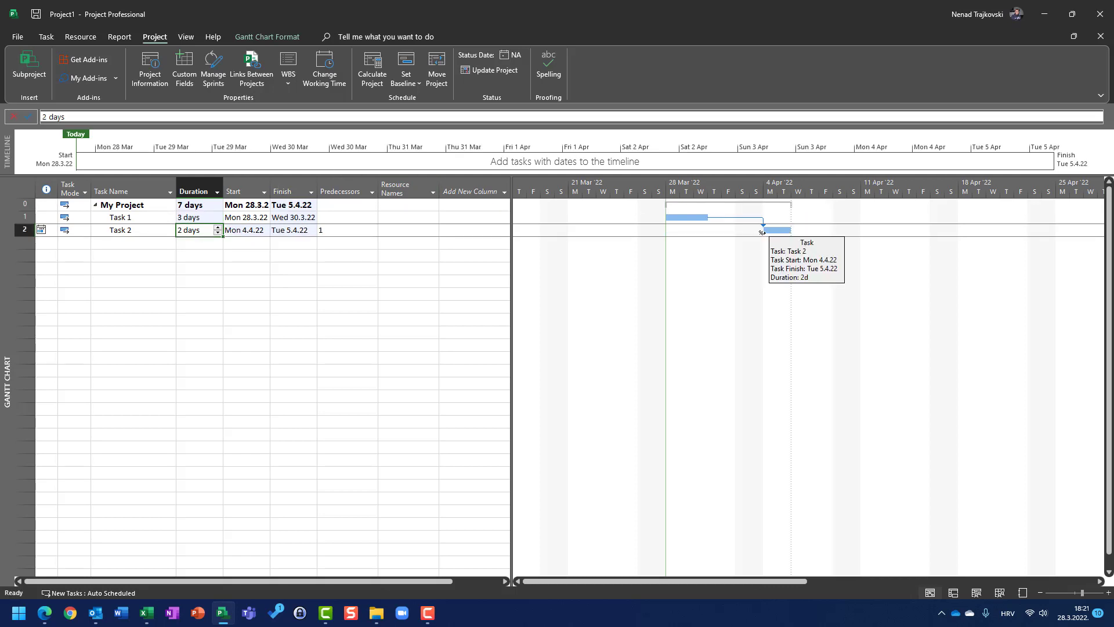
Set Task 1's duration to 8 days again.
click(200, 219)
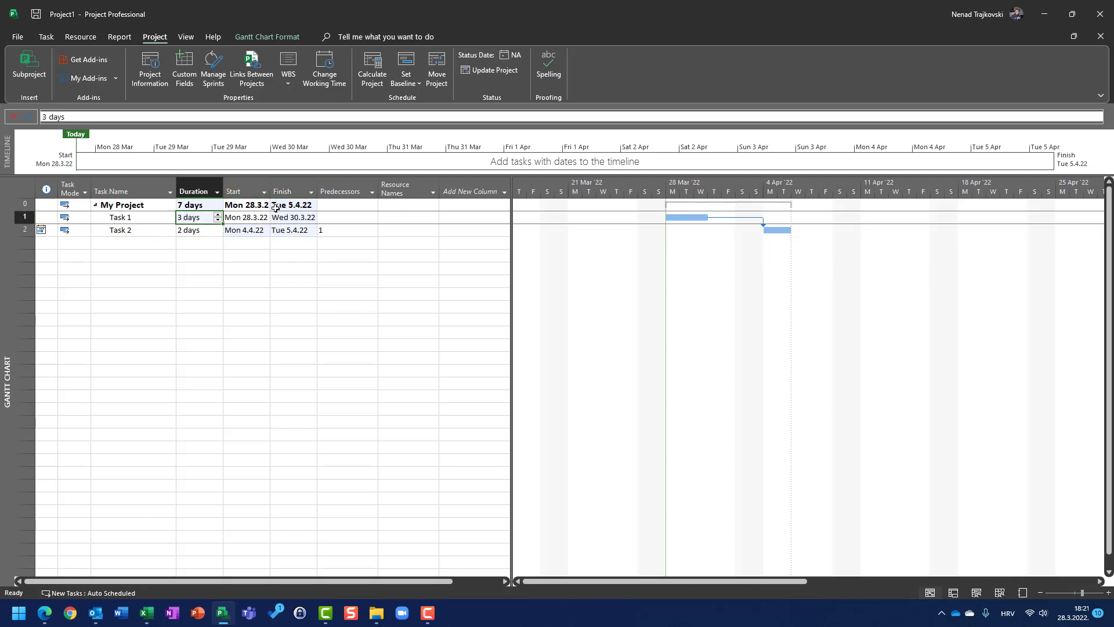
text(8)
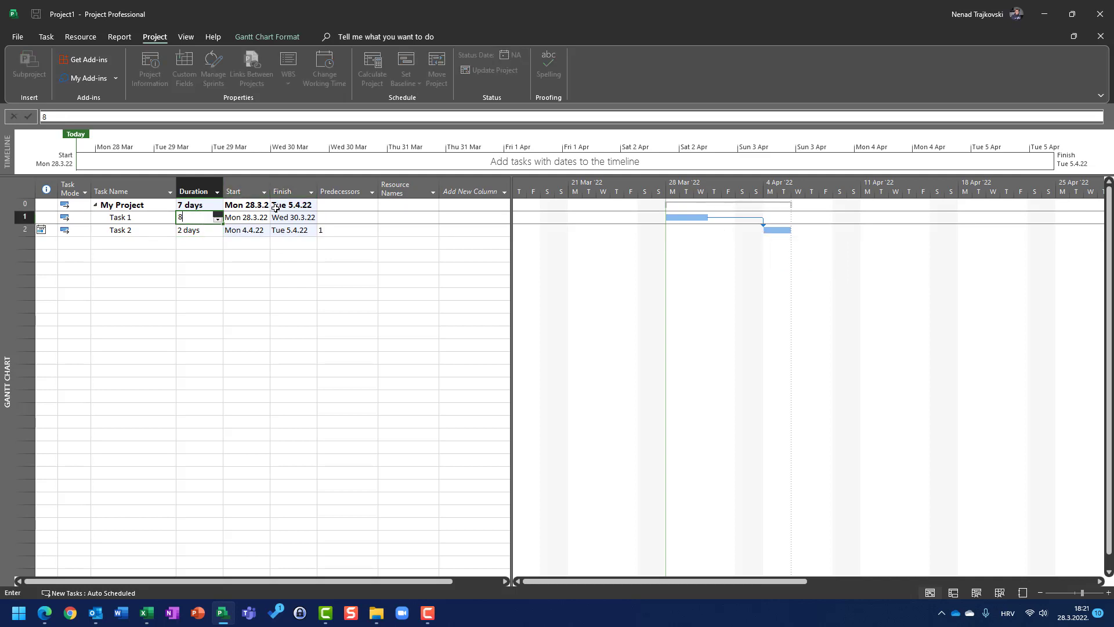
key(Return)
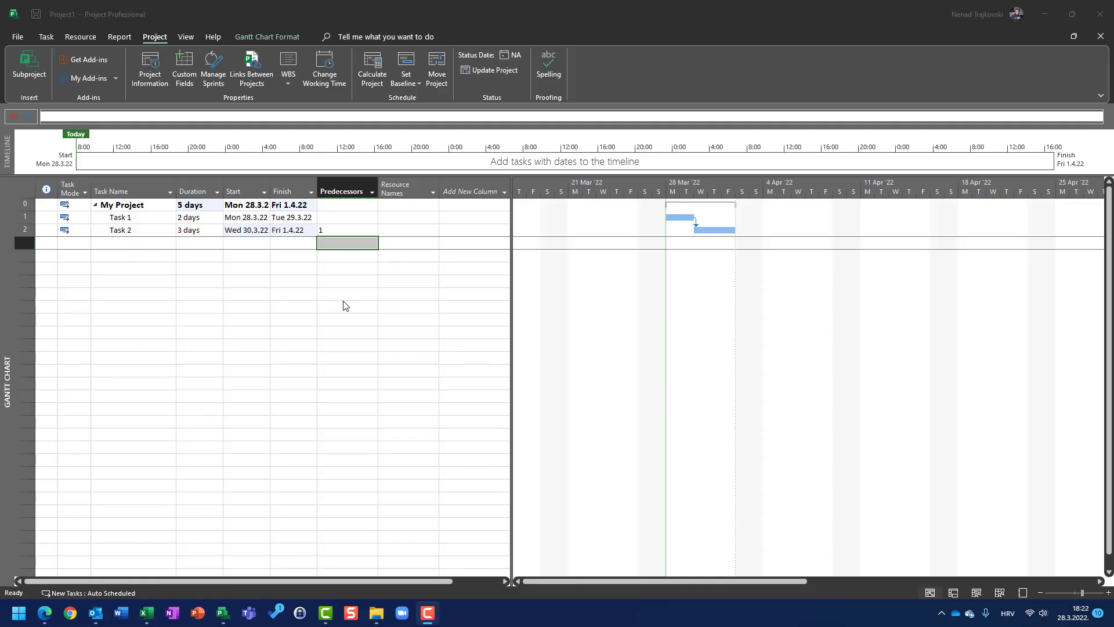
Give Task 2 a Finish No Earlier Than constraint dated Tue 5.4.2022.
click(137, 230)
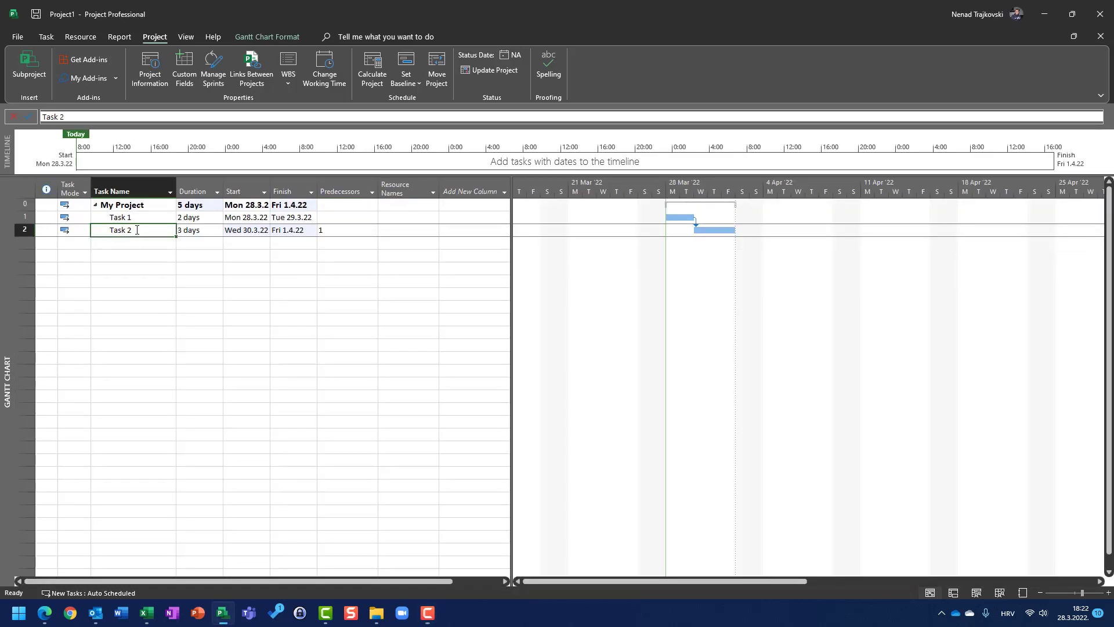
double_click(137, 229)
click(555, 281)
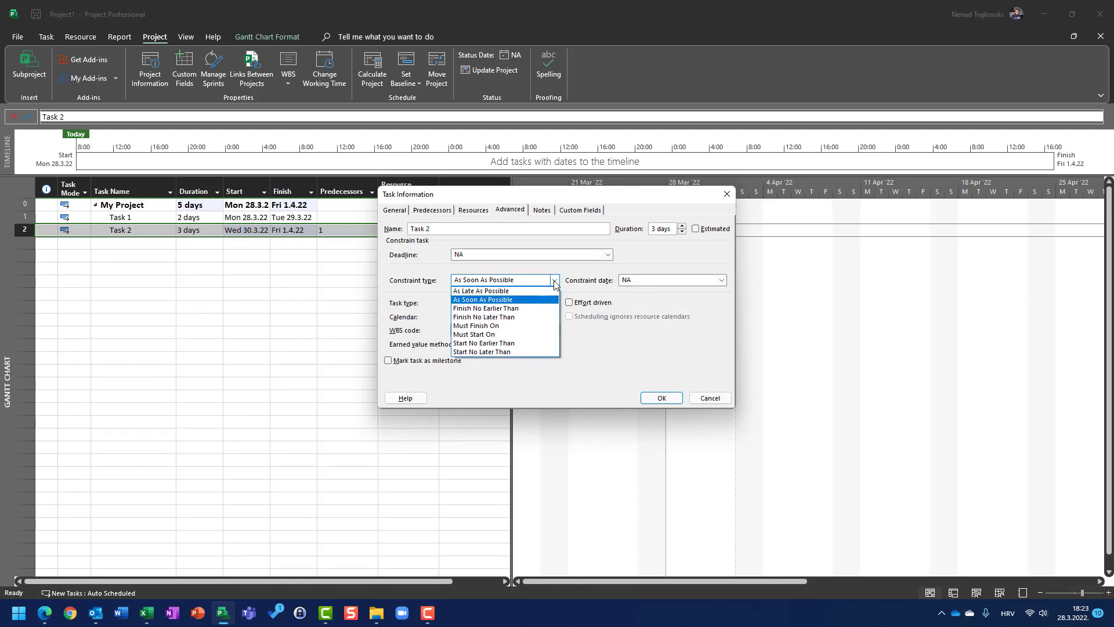
click(522, 308)
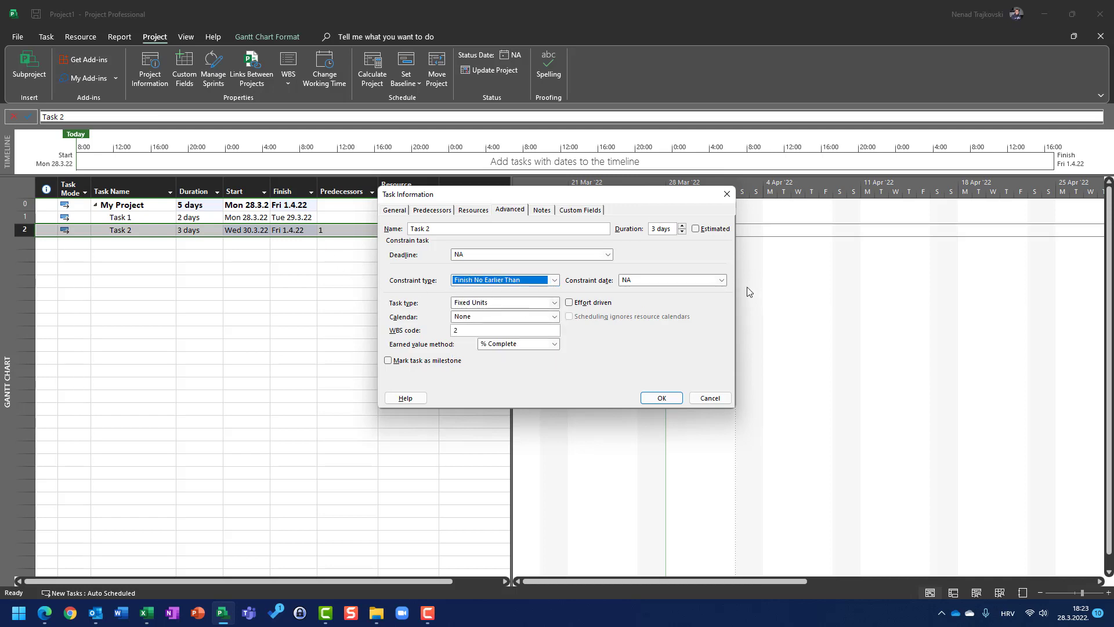
click(722, 280)
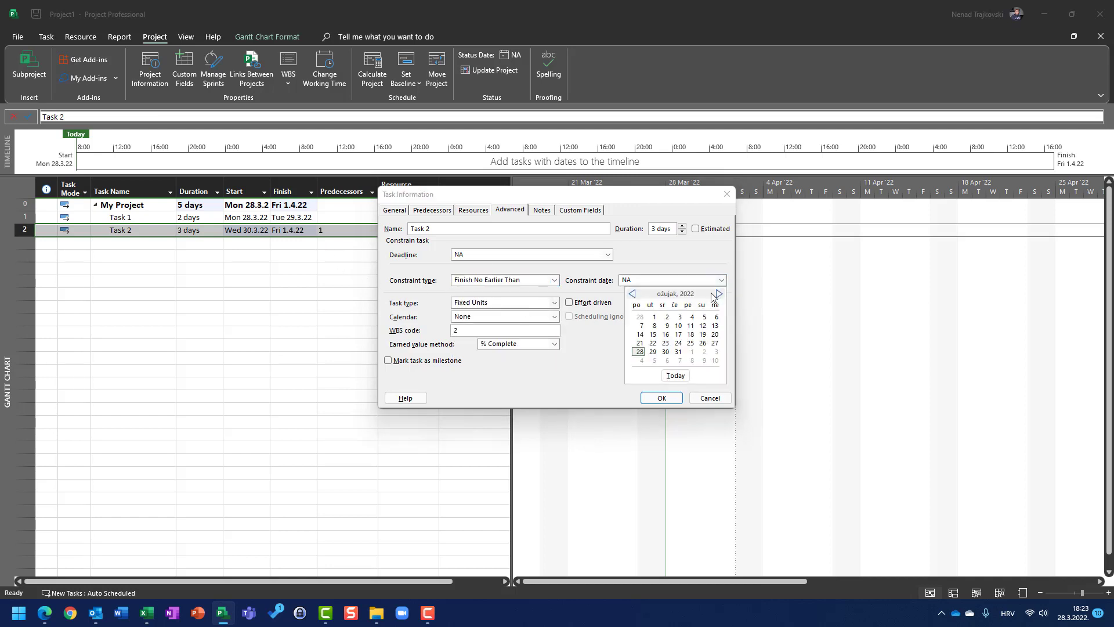
click(718, 294)
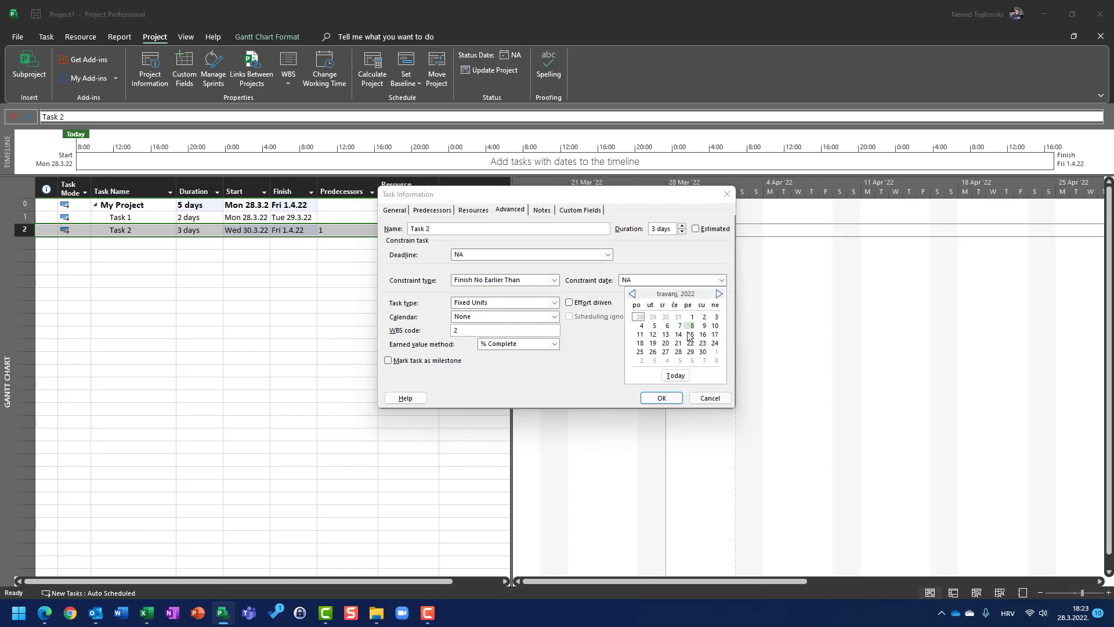
click(655, 326)
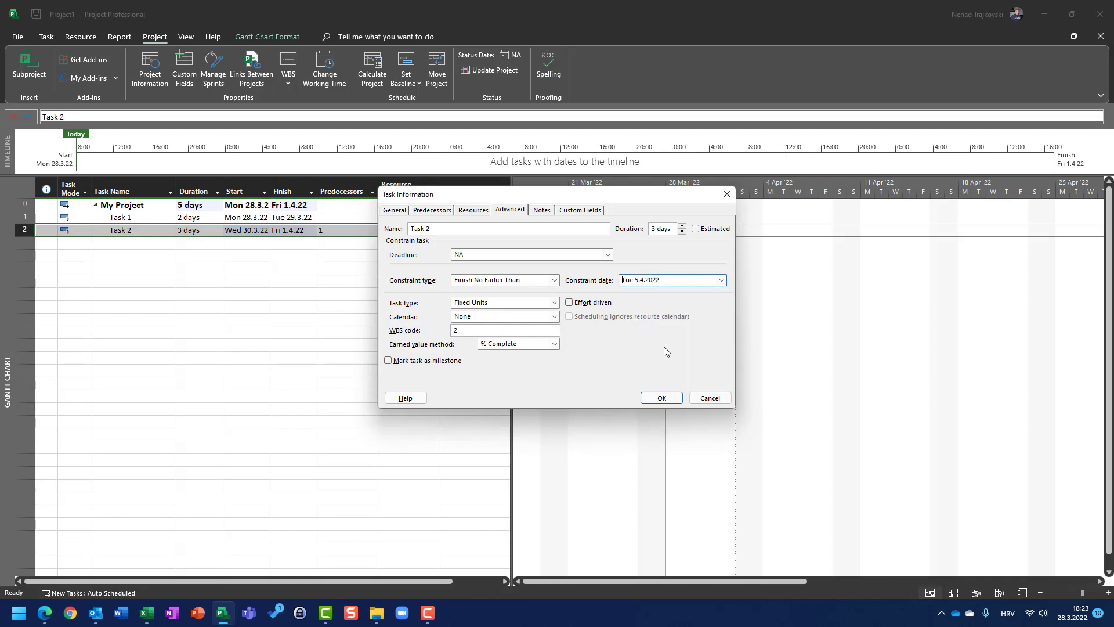
click(660, 398)
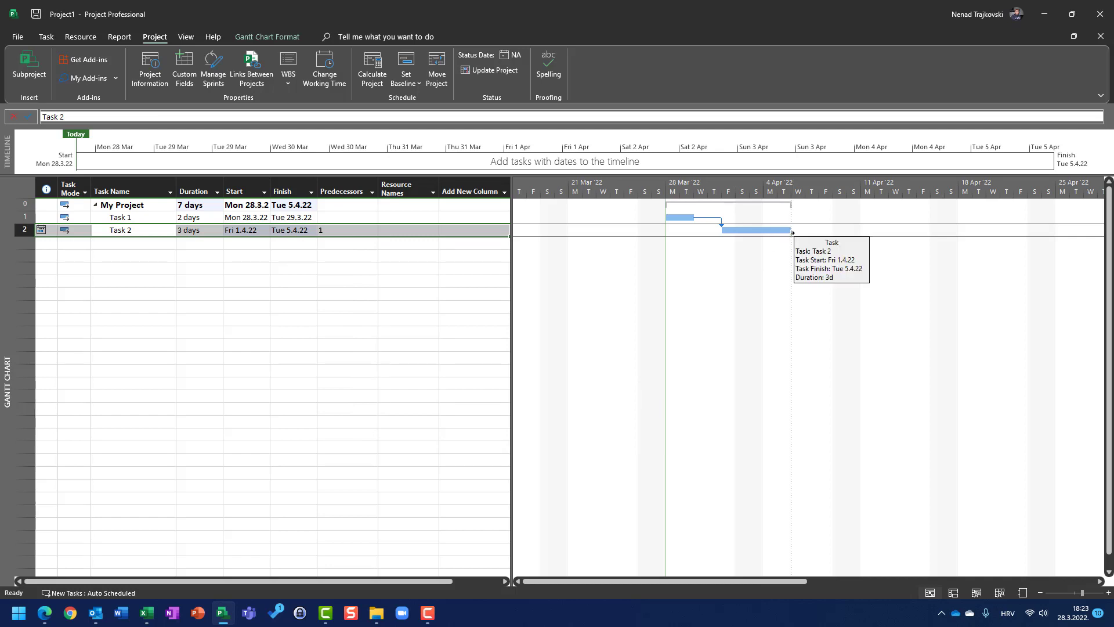
Set Task 1's duration to 1 day to test Task 2's finish constraint.
click(196, 220)
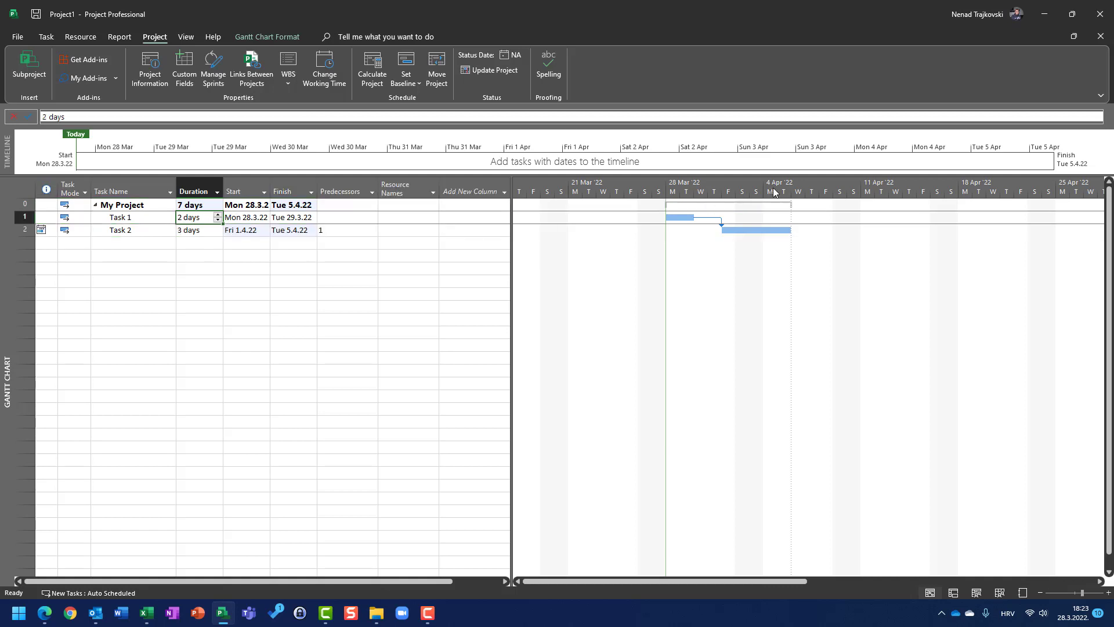
text(1 day)
key(Return)
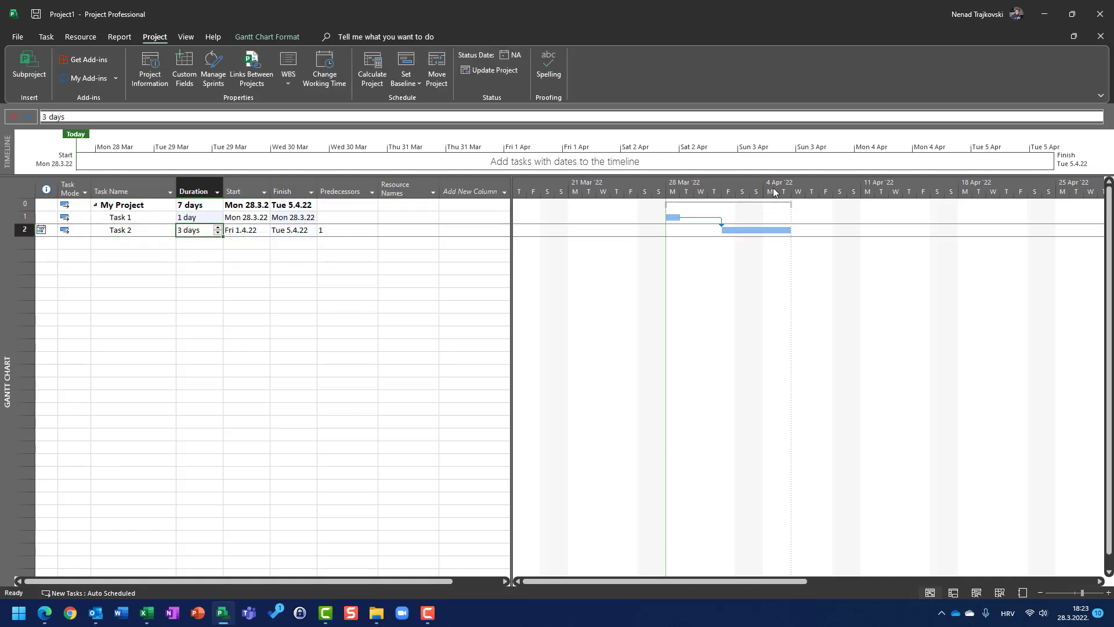
Change Task 1's duration to 3 days and then to 4 days.
key(Up)
text(3)
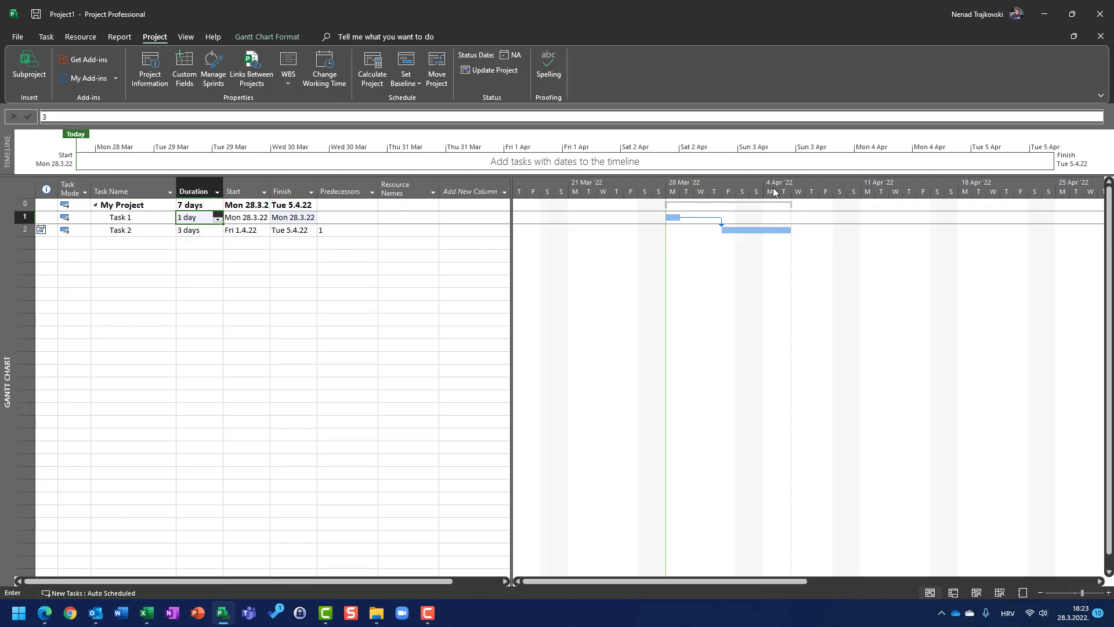
key(Return)
key(Up)
text(4)
key(Return)
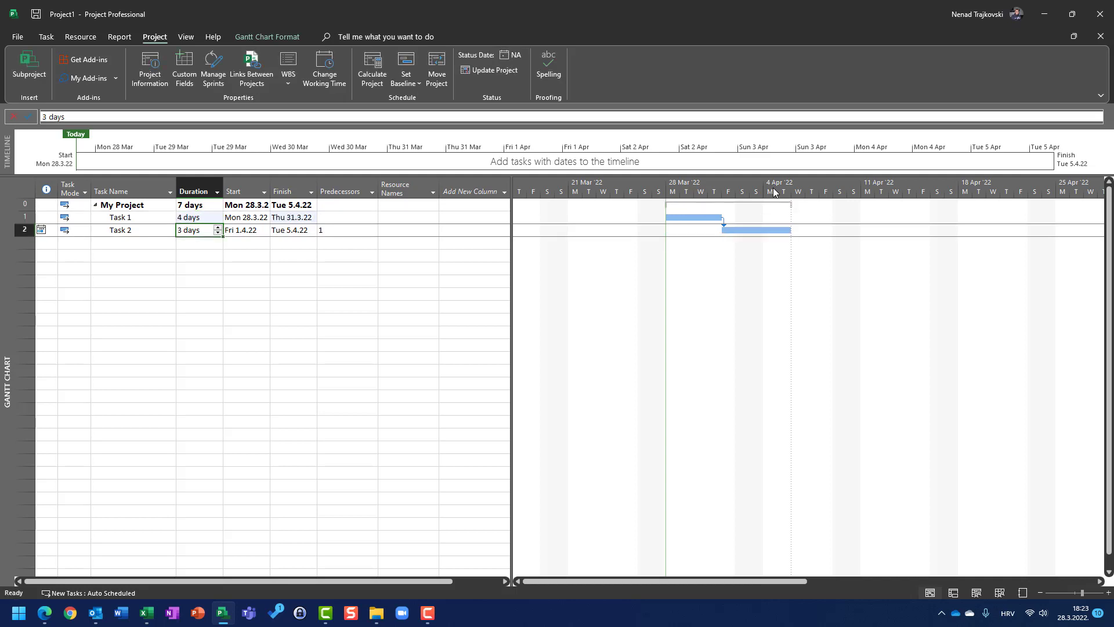
Set Task 1's duration to 8 days to test Task 2's Finish No Earlier Than constraint.
key(Up)
text(8)
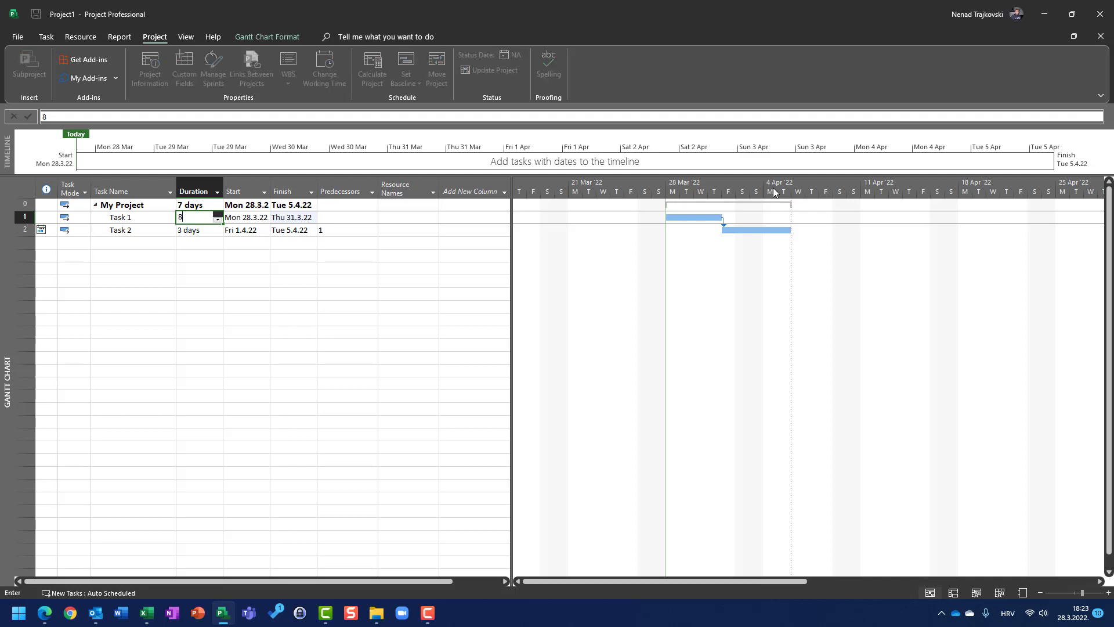
key(Return)
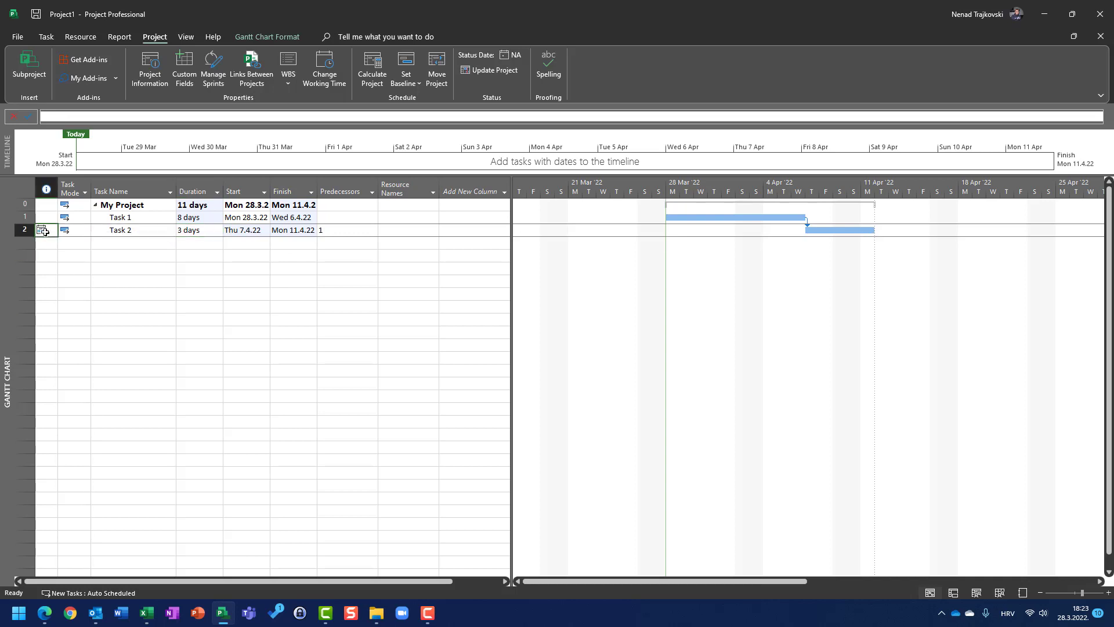
Review the available constraint types in Task 2's task information, leaving its settings as they are.
double_click(45, 232)
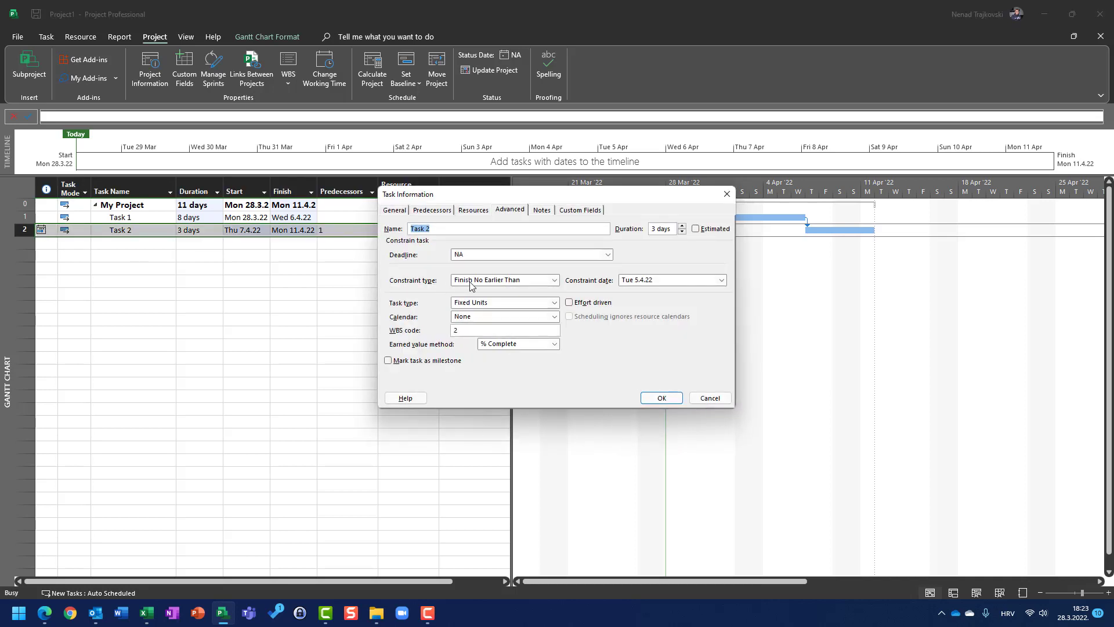
click(473, 281)
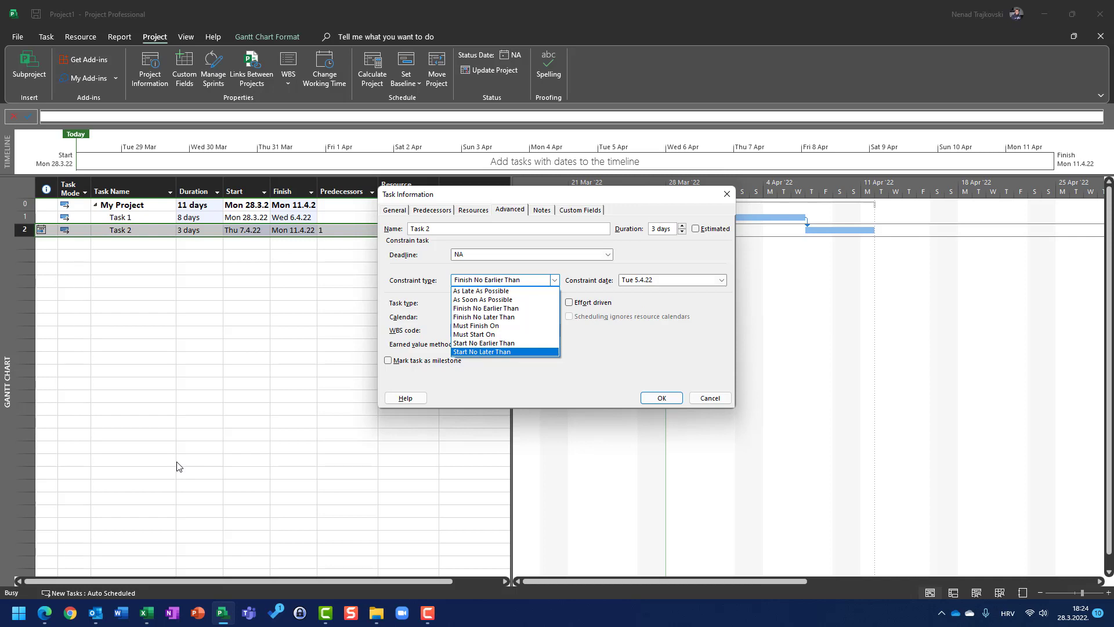
click(698, 401)
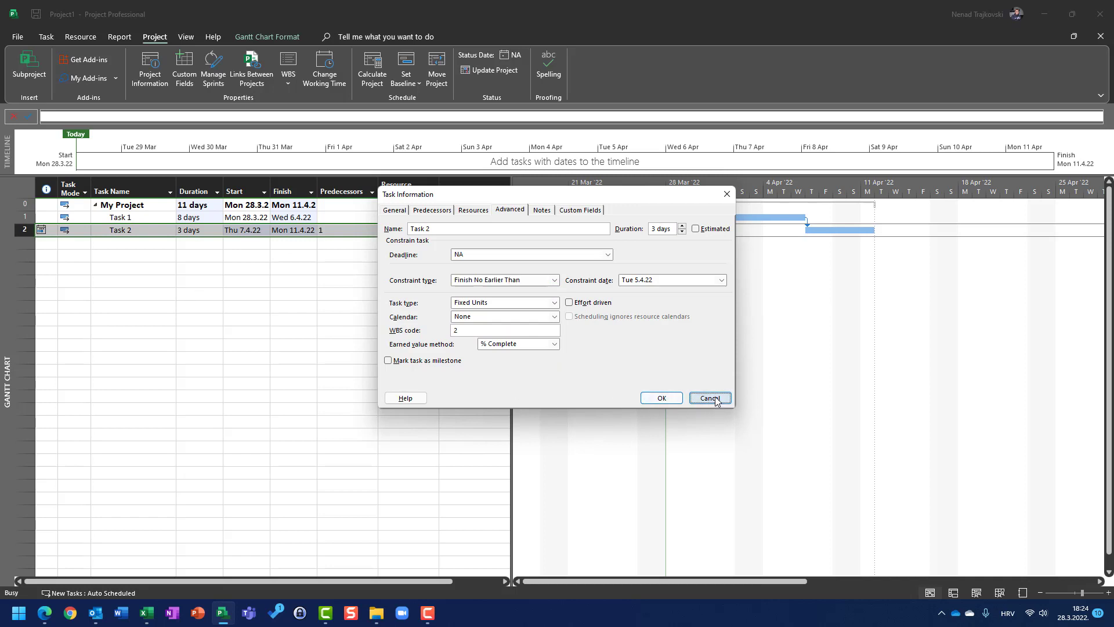
click(713, 398)
Set Task 1's duration to 2 days and Task 2's duration to 1 day.
click(201, 218)
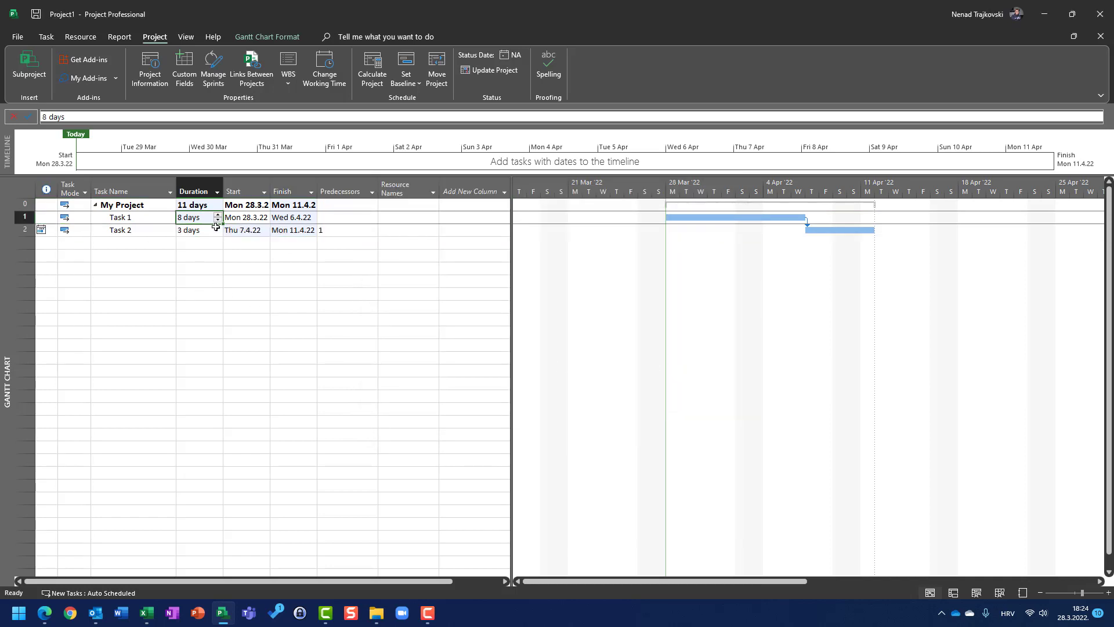
text(2)
key(Return)
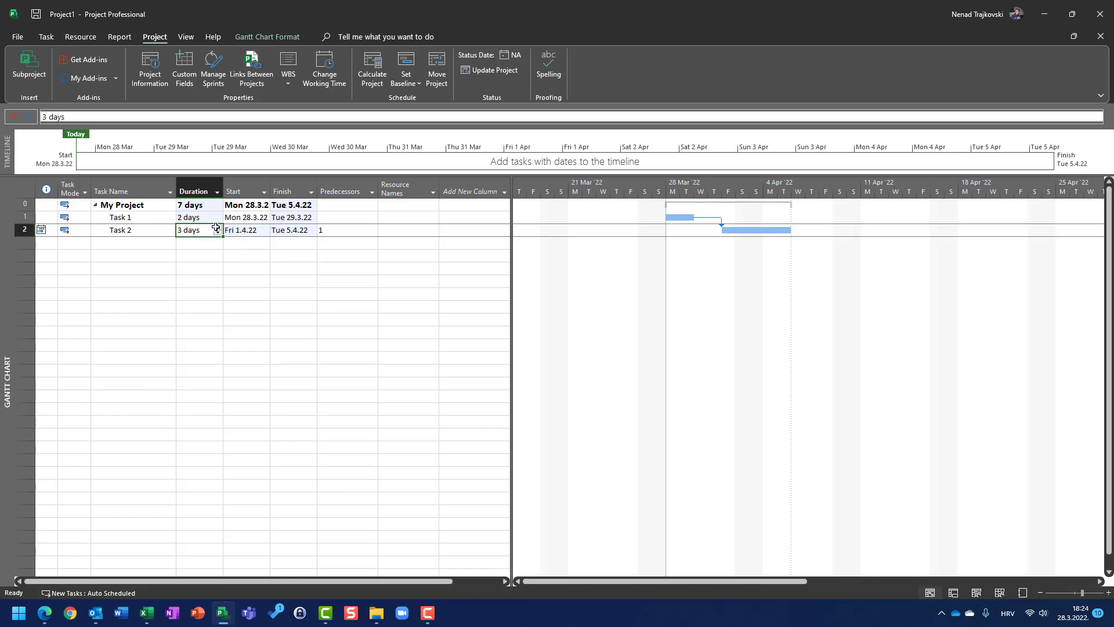
text(1)
key(Return)
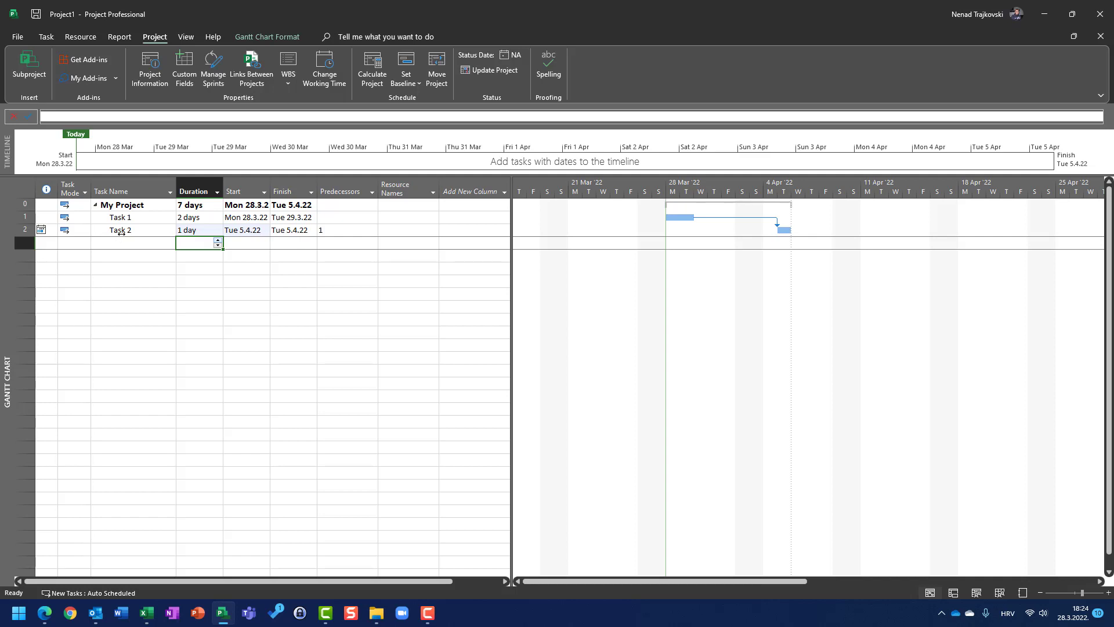
Change Task 2's duration to 2 days and then to 3 days.
click(196, 233)
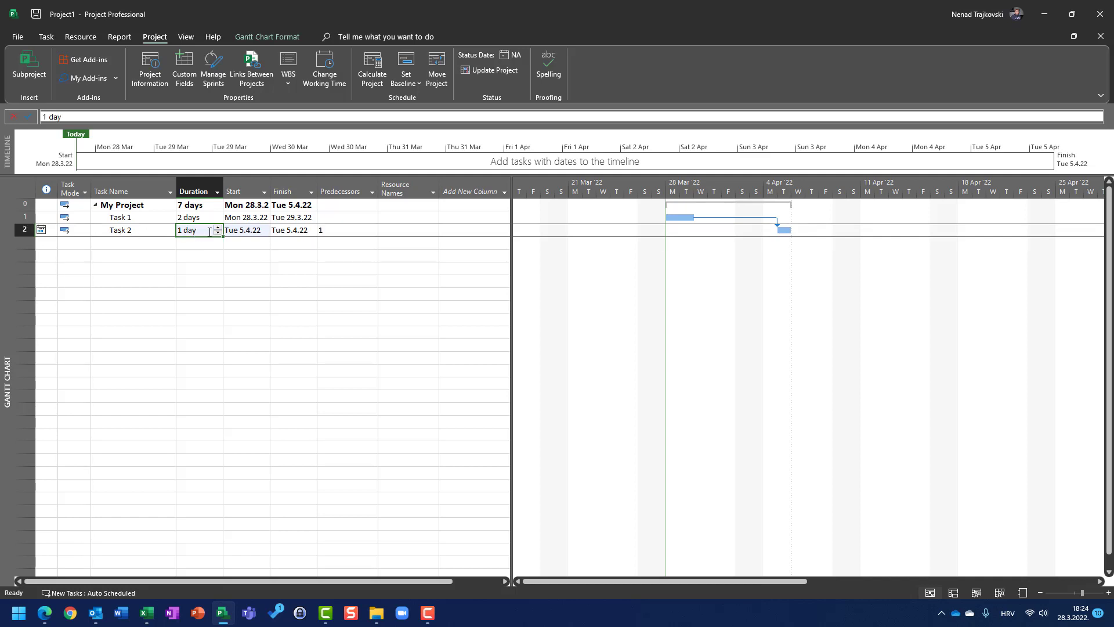
text(2)
key(Return)
click(209, 231)
text(3)
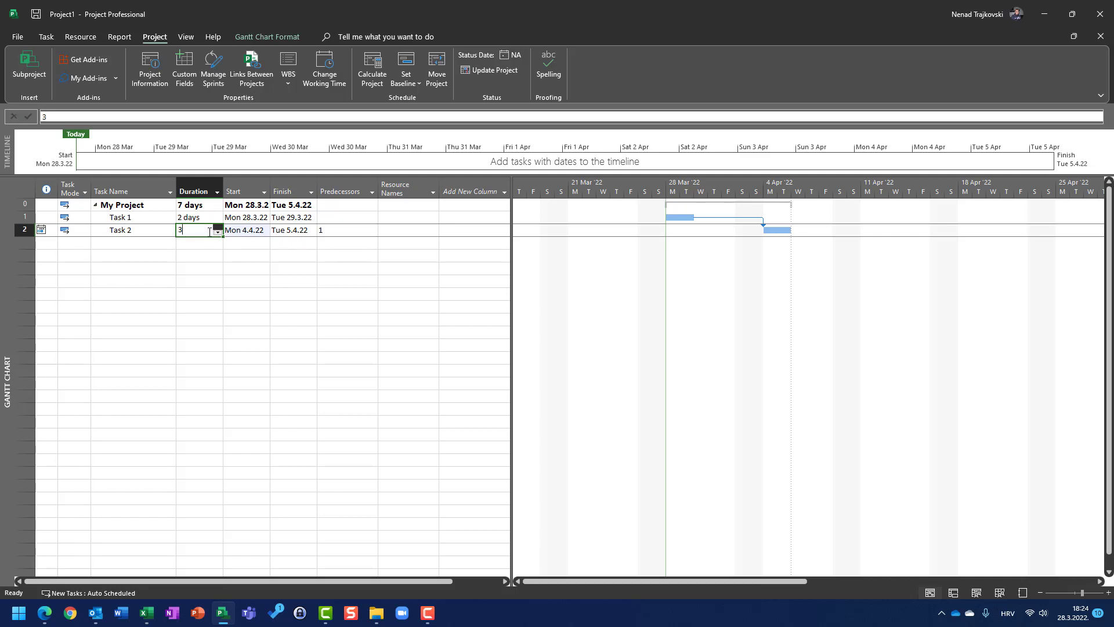
key(Return)
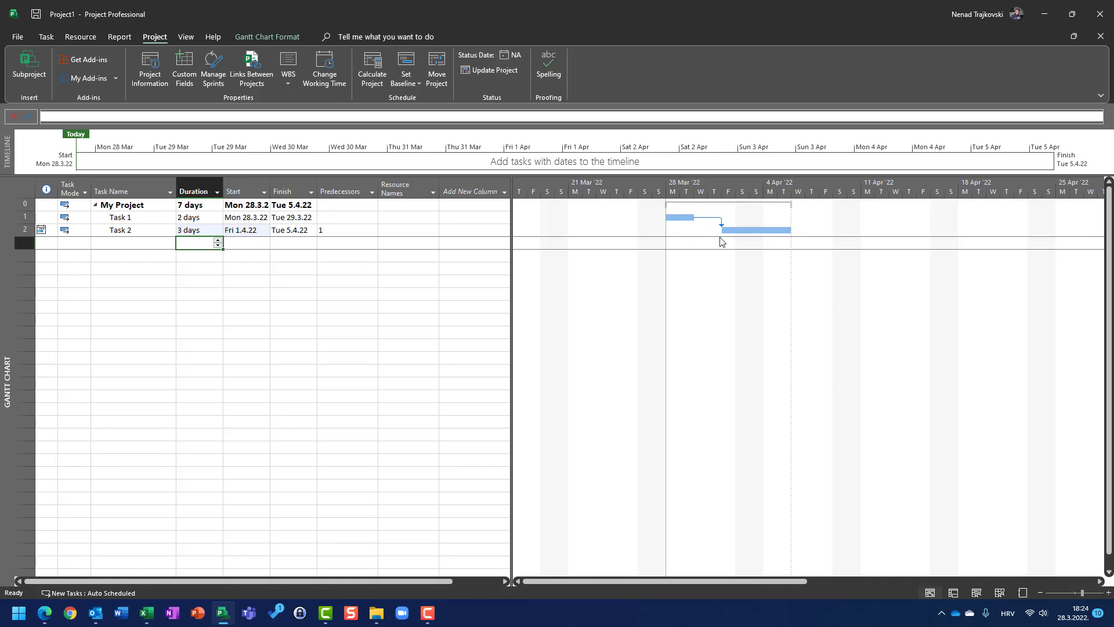
Set Task 2's duration to 1 day again.
click(183, 232)
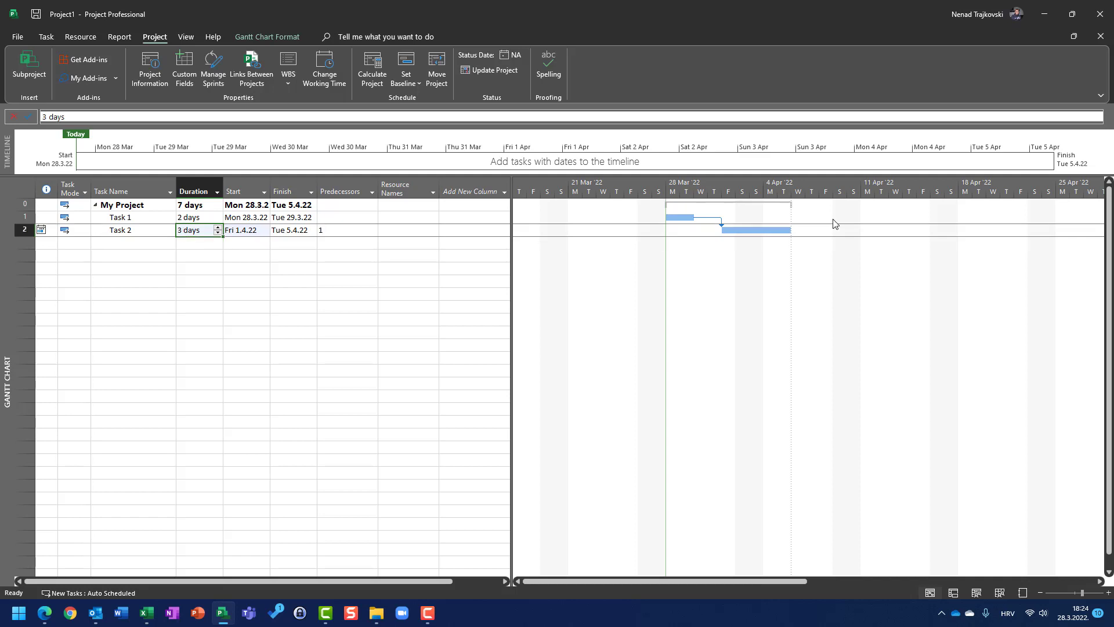
text(1)
key(Return)
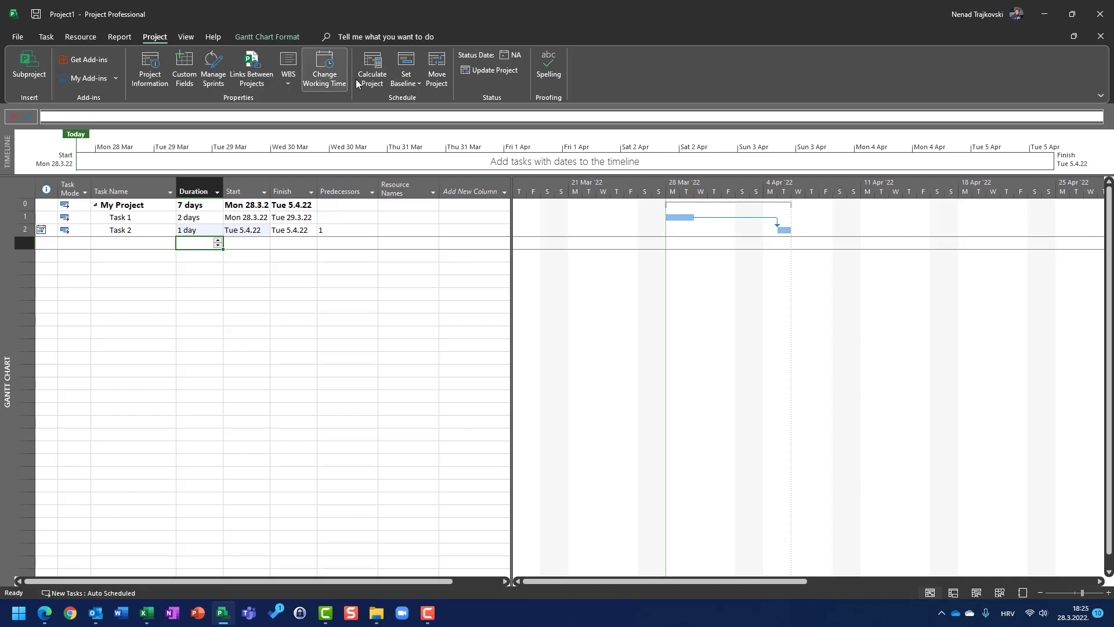
Look through Task 2's constraint type options once more and close its task information without changing anything.
double_click(135, 229)
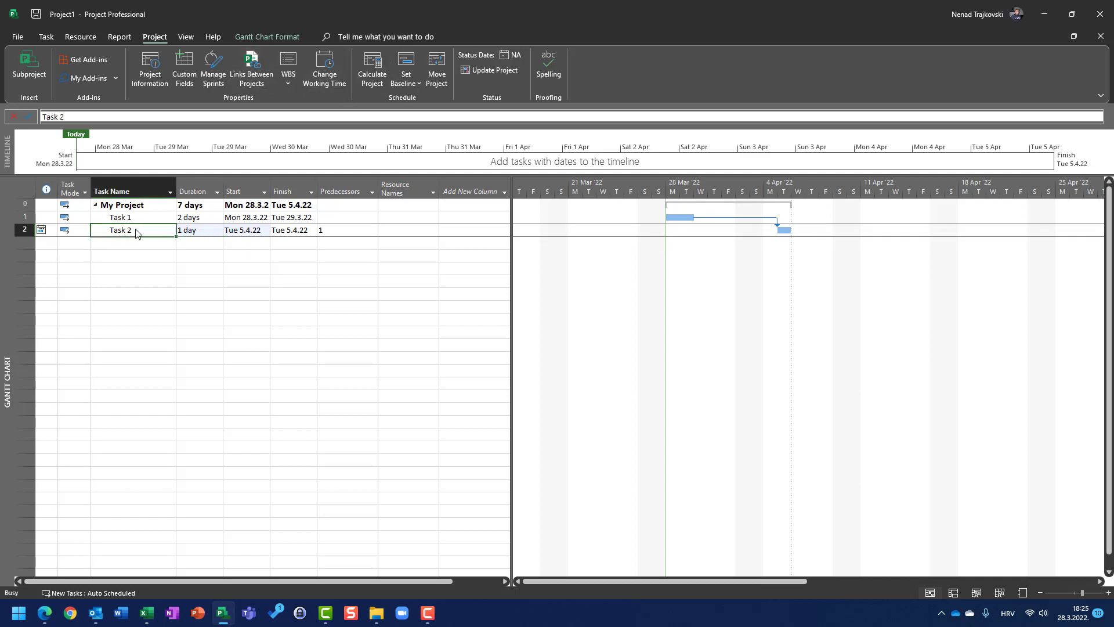
click(468, 282)
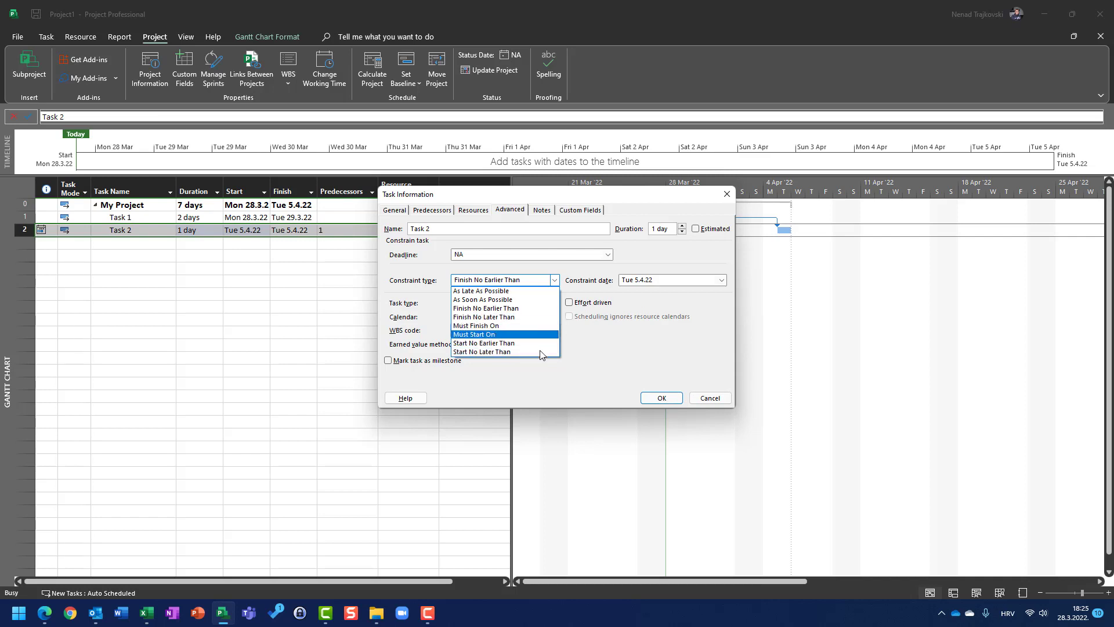
click(711, 398)
click(711, 400)
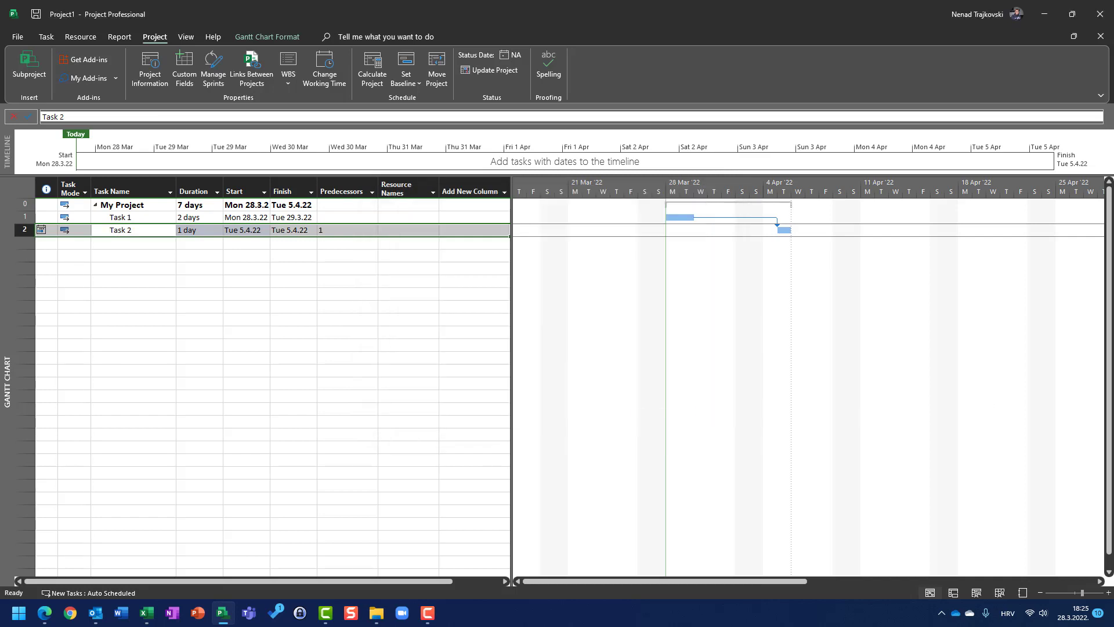